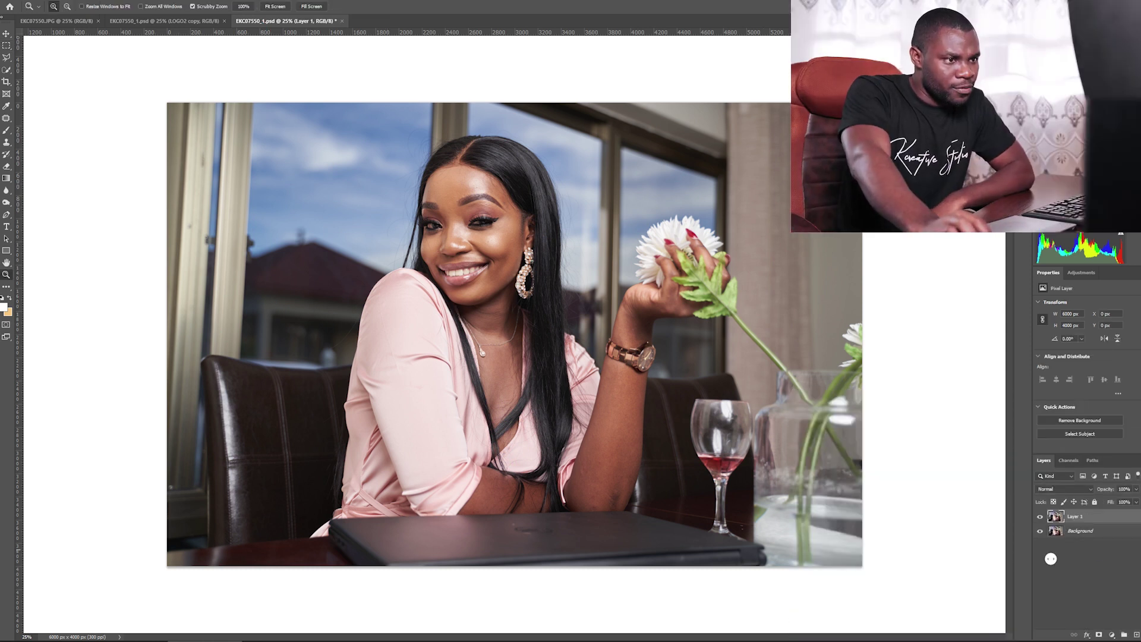
# - Zoom in on the woman's forehead with Scrubby Zoom and pan the view sideways
pyautogui.rightClick(1098, 519)
pyautogui.click(1096, 594)
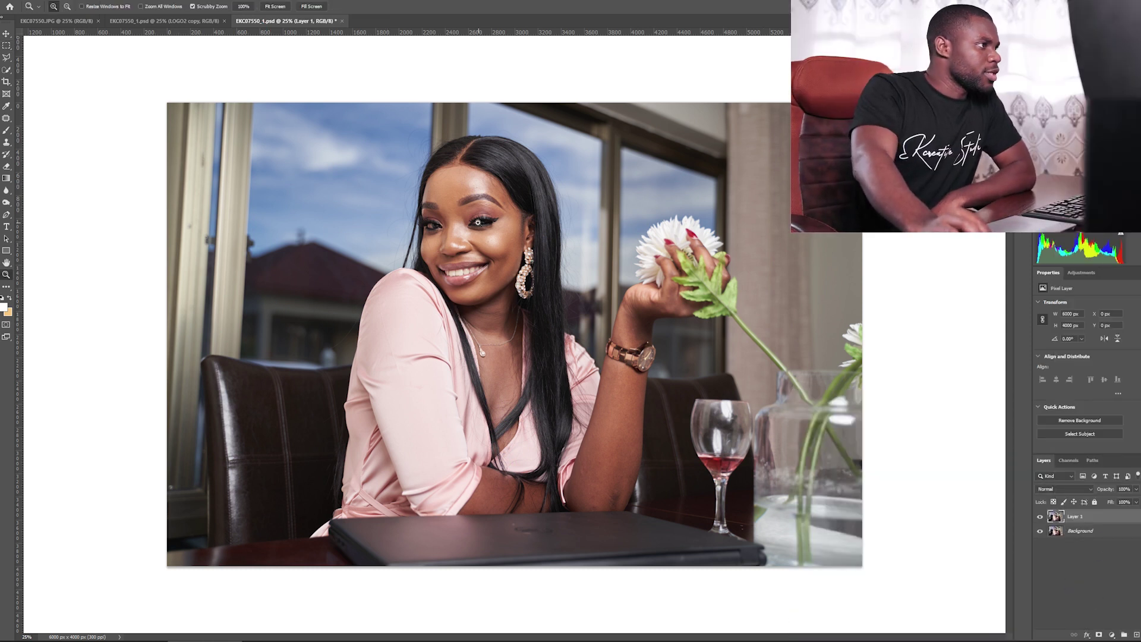
pyautogui.moveTo(458, 182); pyautogui.dragTo(520, 220)
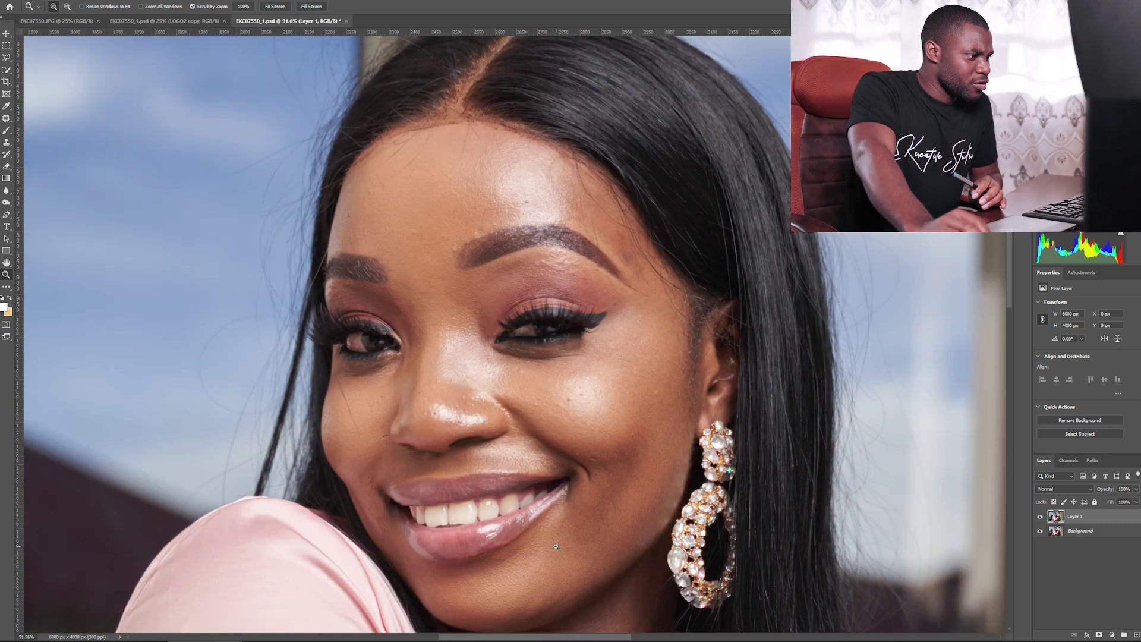
pyautogui.moveTo(576, 638); pyautogui.dragTo(560, 638)
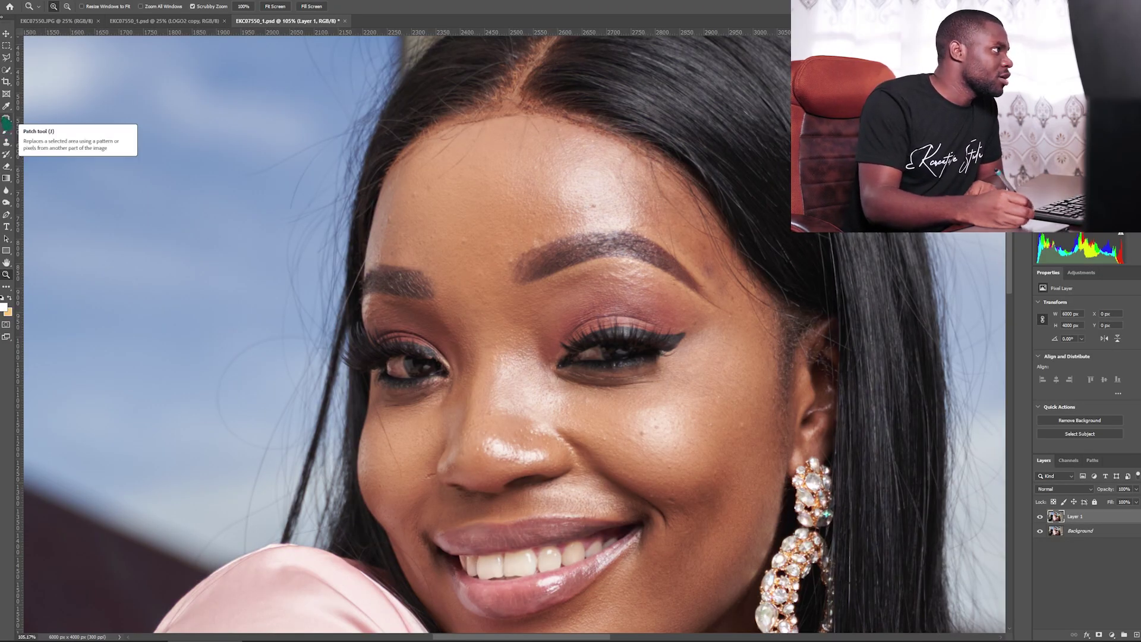
# - Select the Patch tool and zoom the view to 200% on the forehead
pyautogui.click(7, 122)
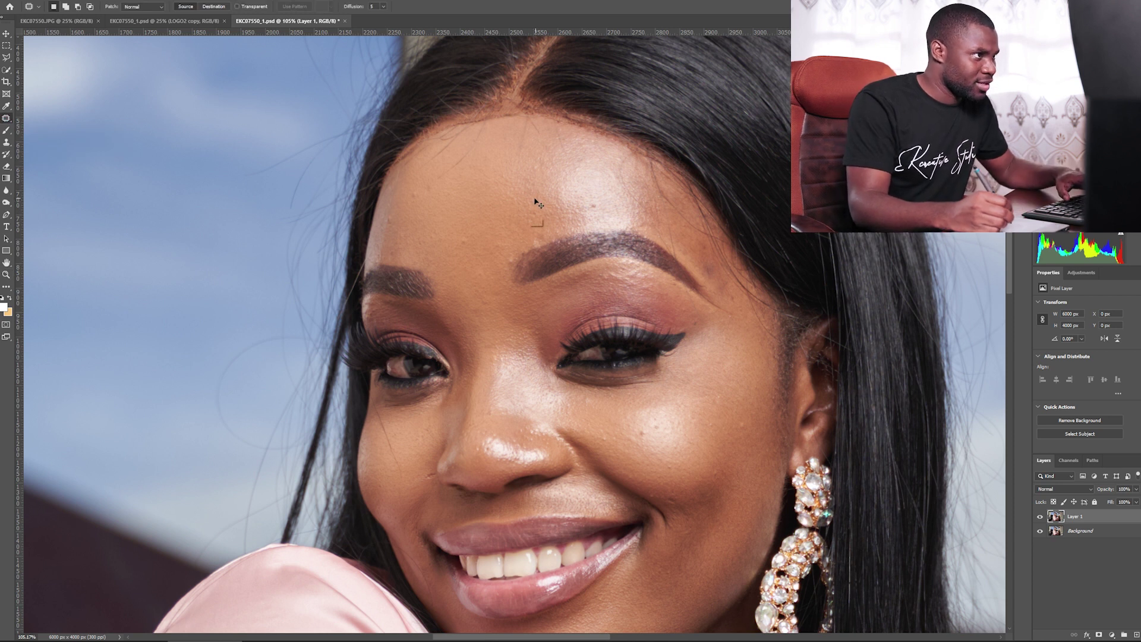
pyautogui.hotkey('ctrl', '+')
pyautogui.hotkey('ctrl', '-')
pyautogui.hotkey('ctrl', '-')
pyautogui.hotkey('ctrl', '+')
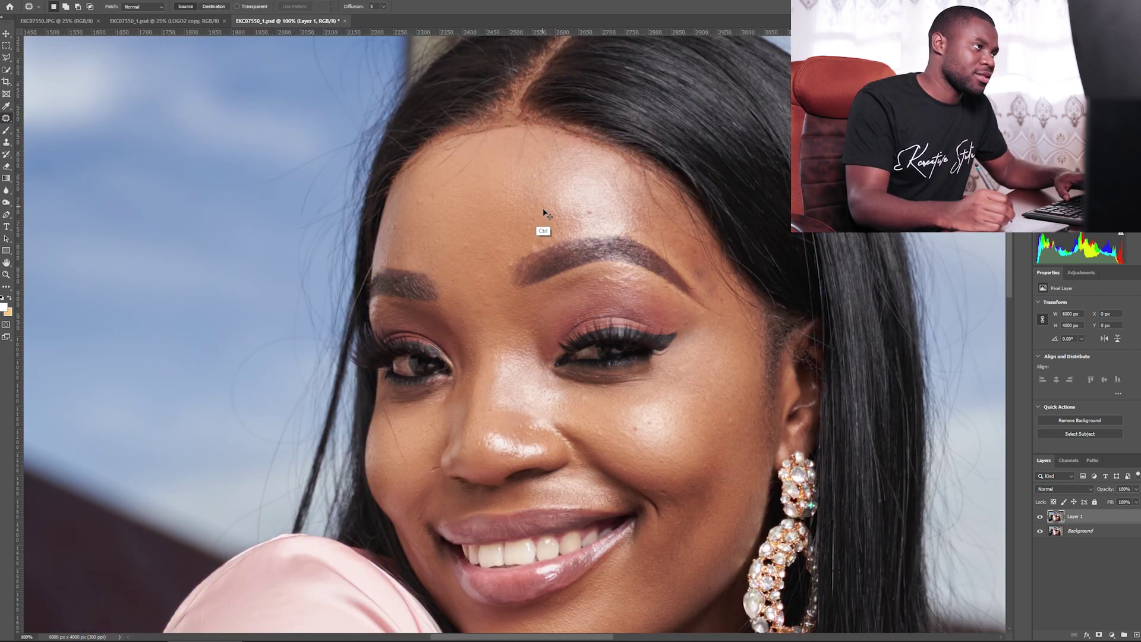
pyautogui.hotkey('ctrl', '+')
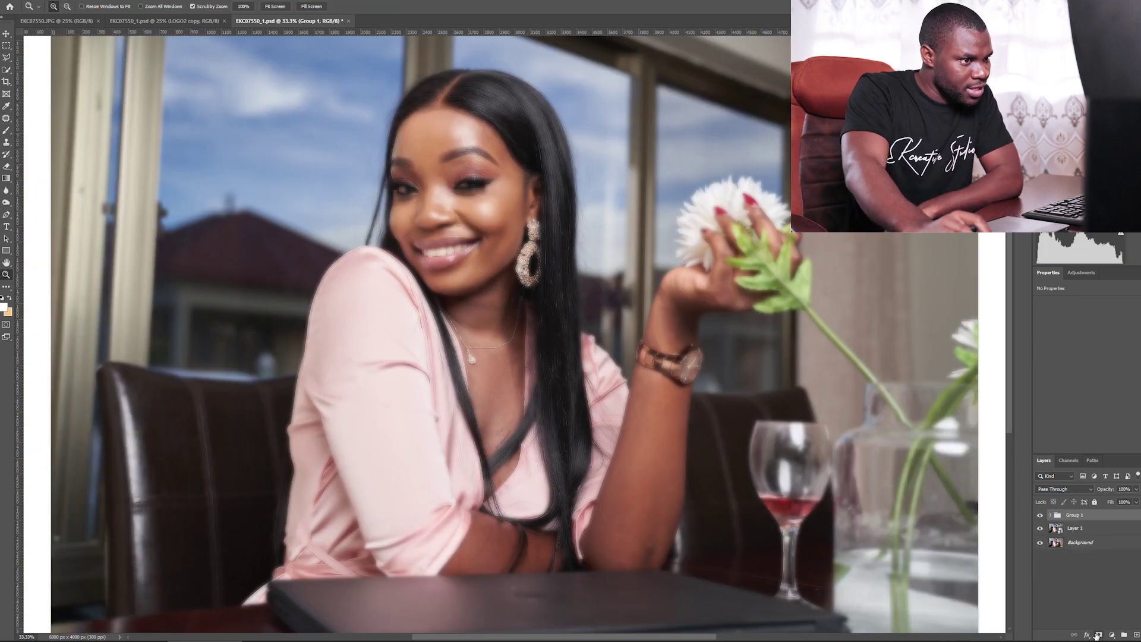
# - Add a layer mask to Group 1 and invert it to black, ready for the Brush
pyautogui.click(1098, 635)
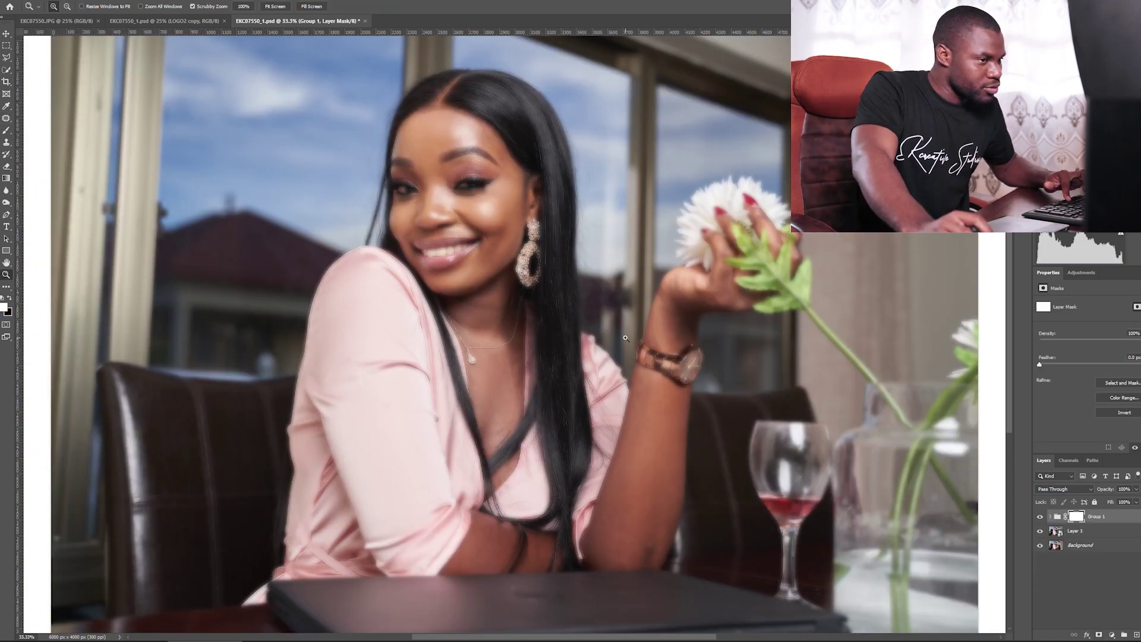
pyautogui.hotkey('ctrl', 'i')
pyautogui.press('b')
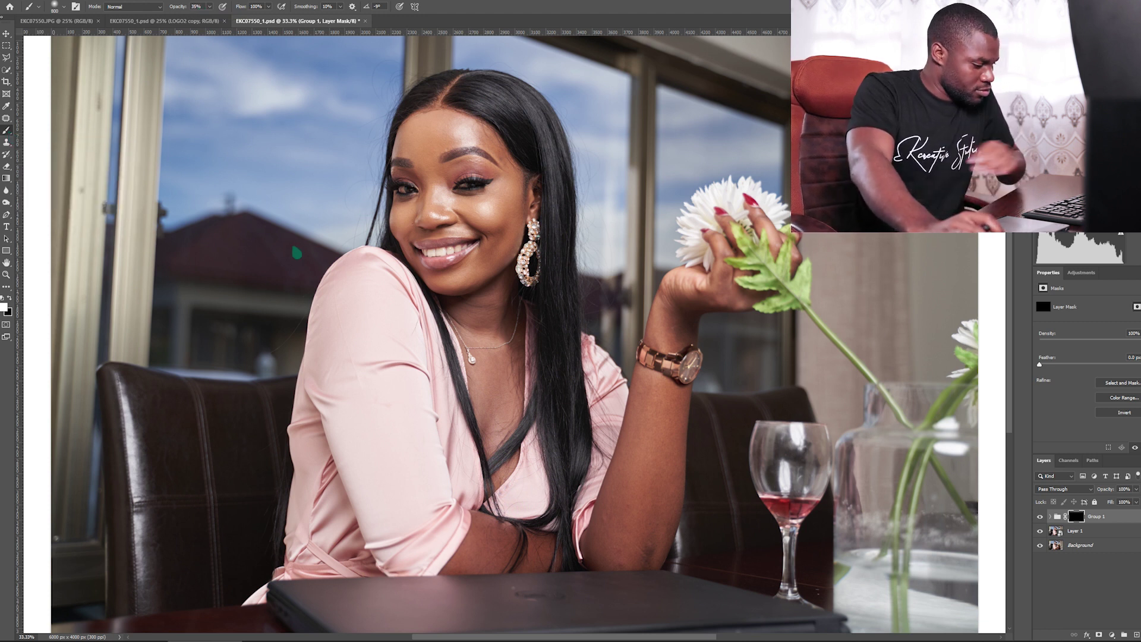
# - Paint the smoothing back onto the temple and under the eye with a size-100 brush
pyautogui.hotkey('ctrl', '+')
pyautogui.hotkey('ctrl', '+')
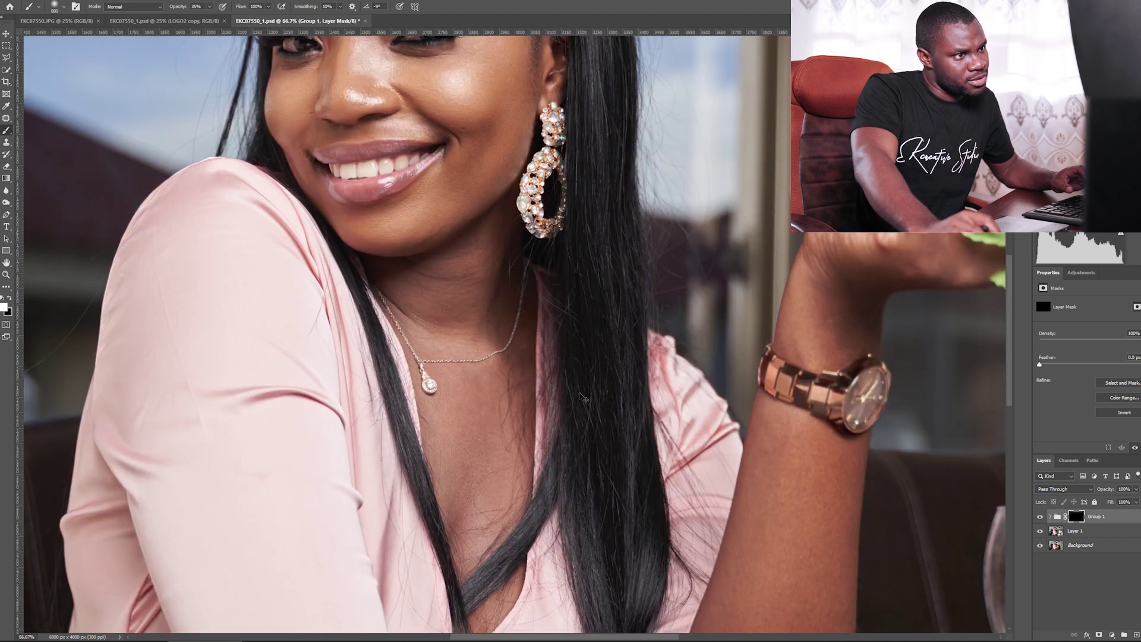
pyautogui.moveTo(1010, 374); pyautogui.dragTo(1011, 291)
pyautogui.hotkey('ctrl', '+')
pyautogui.scroll(3, 698, 366)
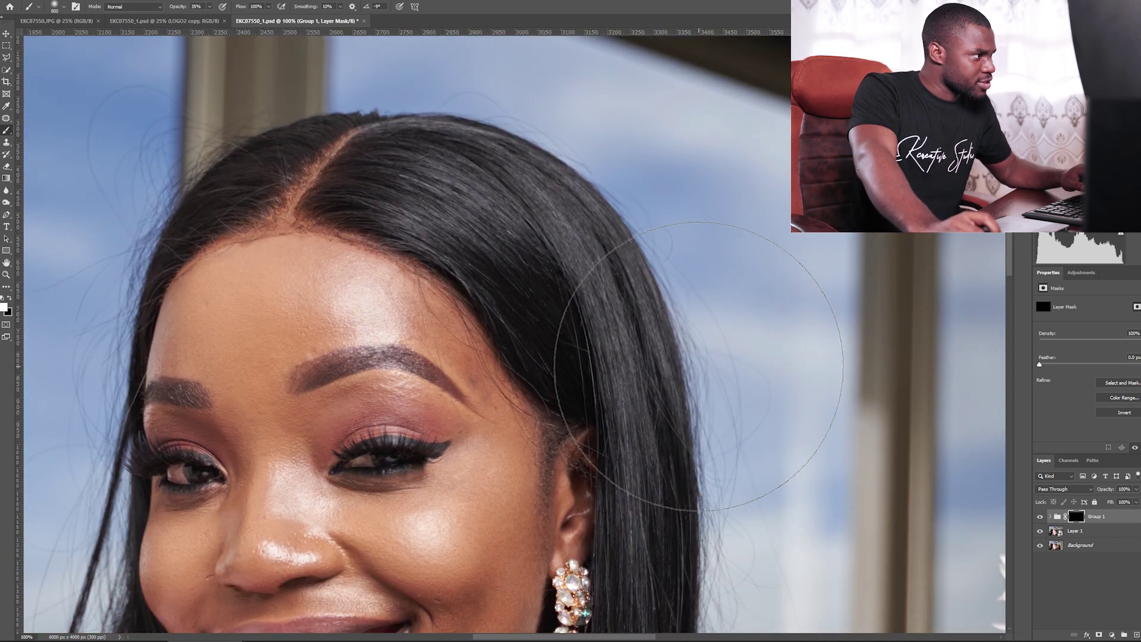
pyautogui.scroll(-5, 699, 366)
pyautogui.scroll(-1, 698, 366)
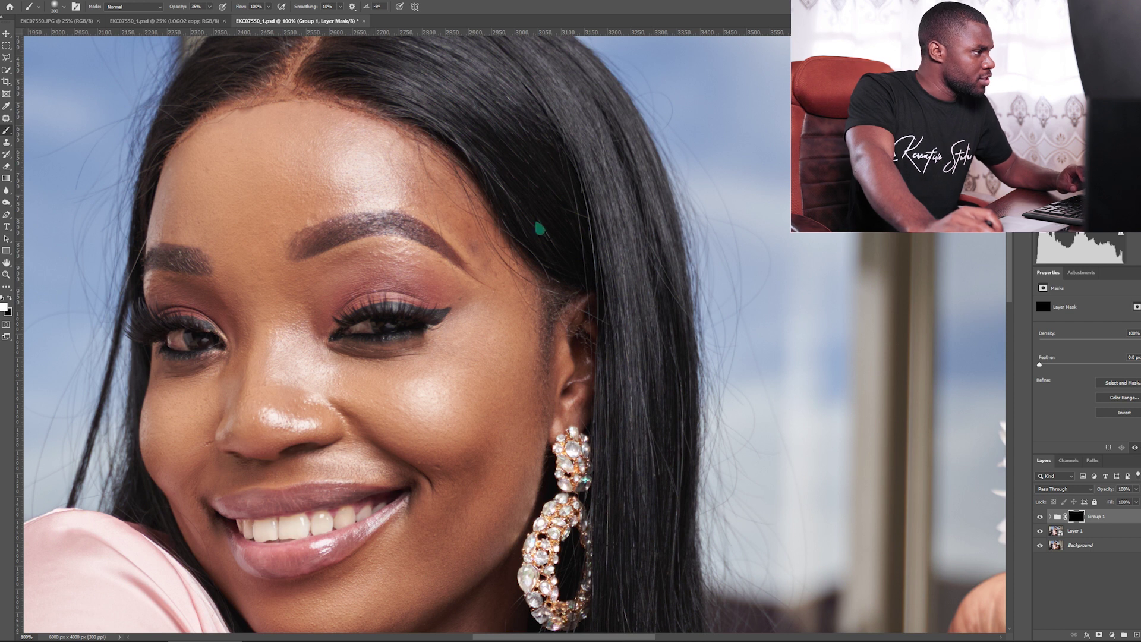
pyautogui.moveTo(491, 325)
pyautogui.mouseDown()
pyautogui.moveTo(500, 307)
pyautogui.moveTo(496, 317)
pyautogui.mouseUp()
pyautogui.press('[')
pyautogui.press('[')
pyautogui.press('[')
pyautogui.press('[')
pyautogui.moveTo(341, 378); pyautogui.dragTo(416, 370)
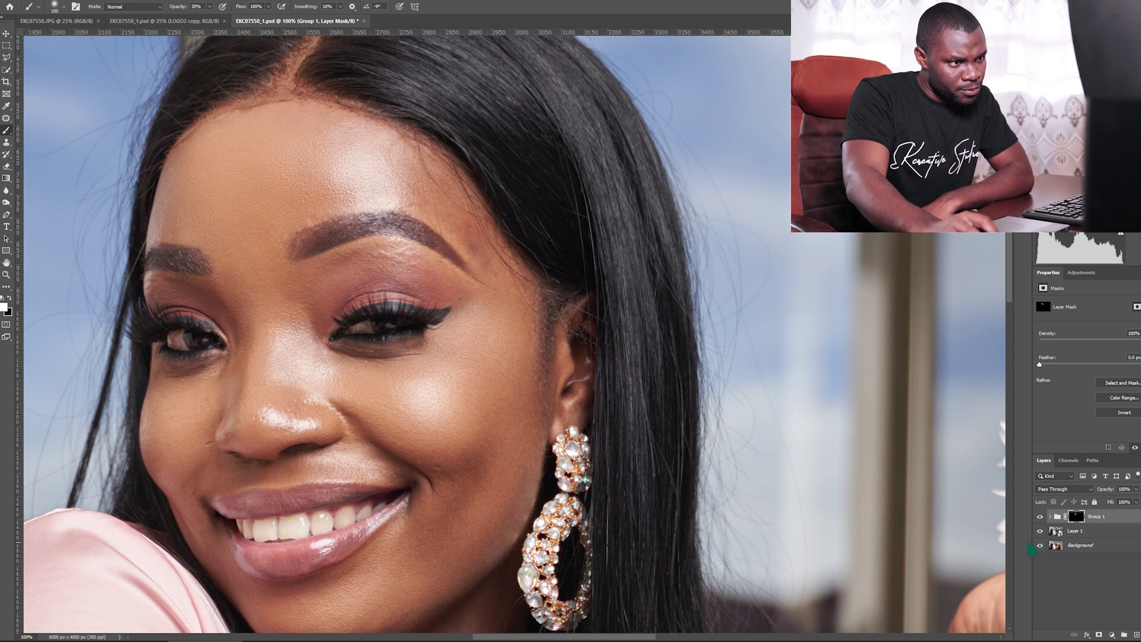
# - Expand Group 1 and select its blurred Layer 1 copy and High Pass Layer 1 copy 2
pyautogui.click(1049, 515)
pyautogui.click(1092, 567)
pyautogui.click(1089, 531)
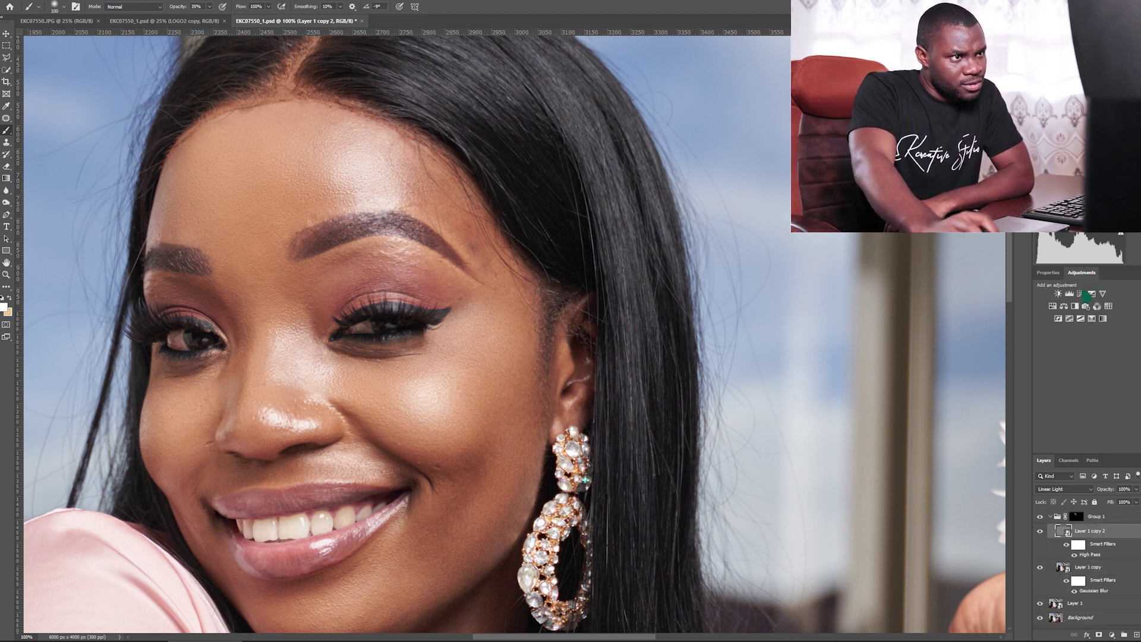
# - Add a monochrome Channel Mixer adjustment with the Red mix lowered for contrast
pyautogui.click(1081, 272)
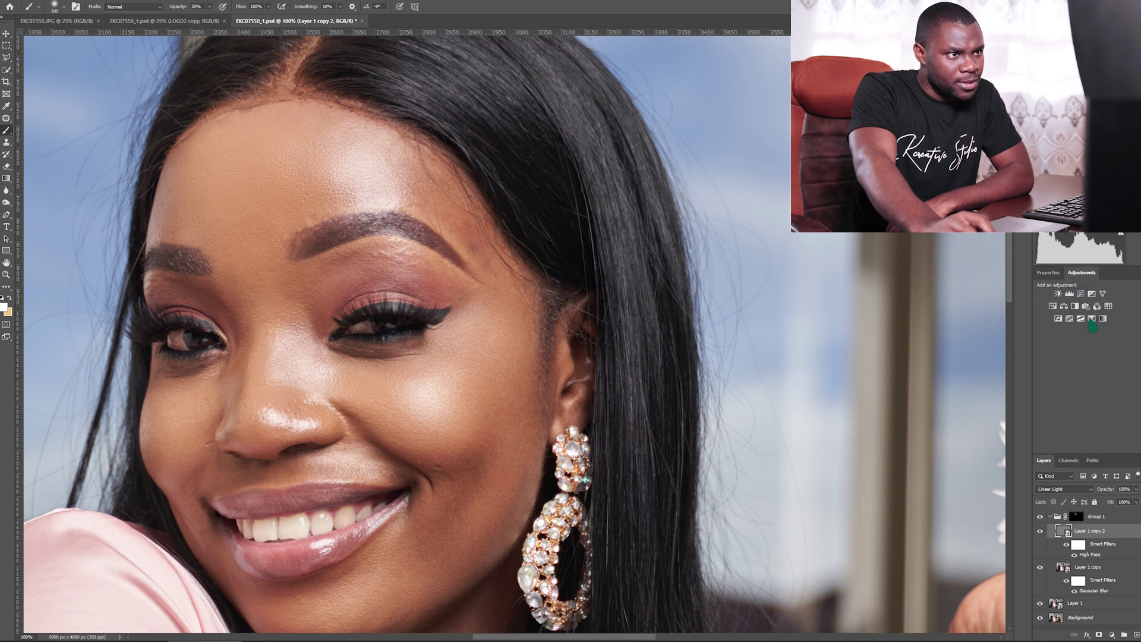
pyautogui.click(1096, 305)
pyautogui.click(1039, 326)
pyautogui.moveTo(1100, 348); pyautogui.dragTo(1092, 353)
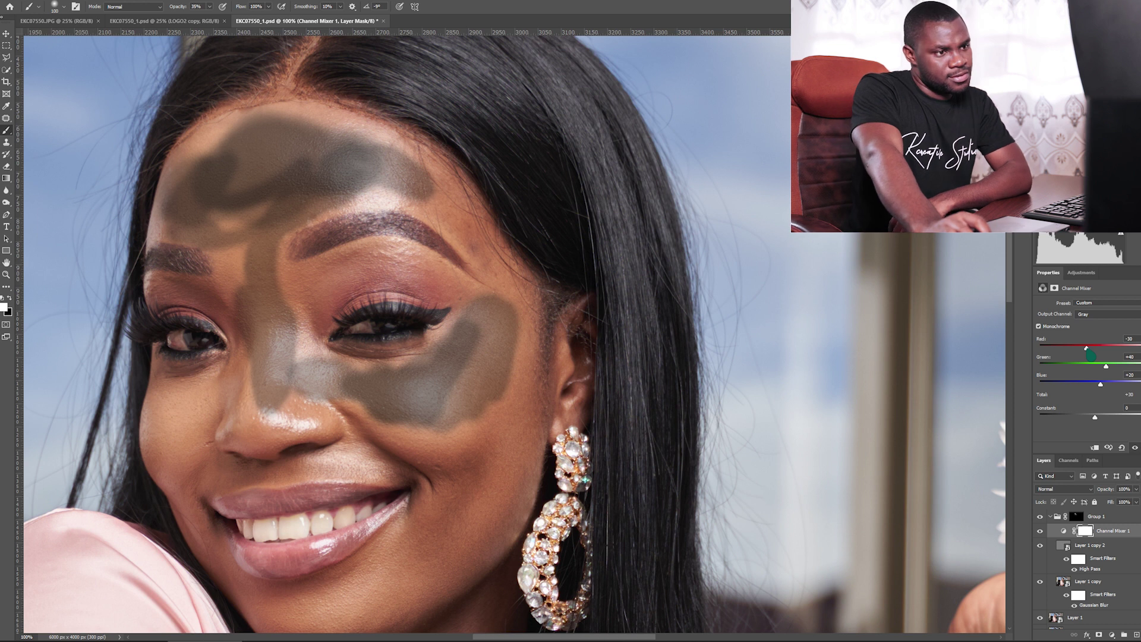
# - Paint more smoothing over the forehead and under the eyes on Group 1's mask, then add empty Layer 2
pyautogui.click(1076, 516)
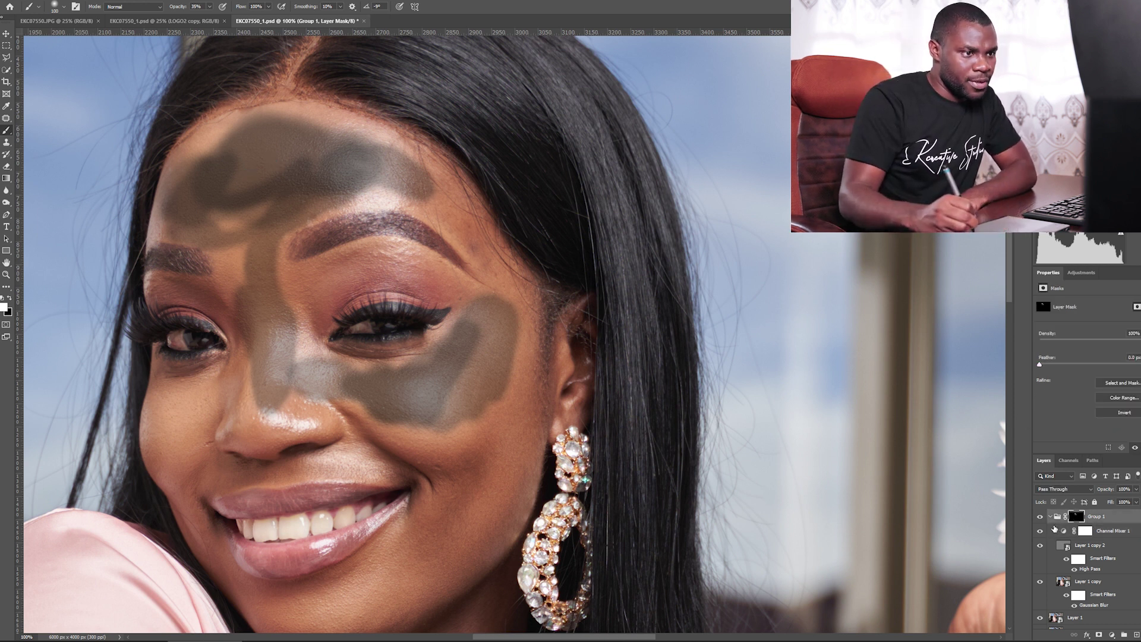
pyautogui.moveTo(166, 220)
pyautogui.mouseDown()
pyautogui.moveTo(297, 163)
pyautogui.moveTo(410, 173)
pyautogui.moveTo(234, 140)
pyautogui.moveTo(234, 400)
pyautogui.moveTo(457, 319)
pyautogui.moveTo(433, 428)
pyautogui.mouseUp()
pyautogui.moveTo(433, 428); pyautogui.dragTo(410, 452)
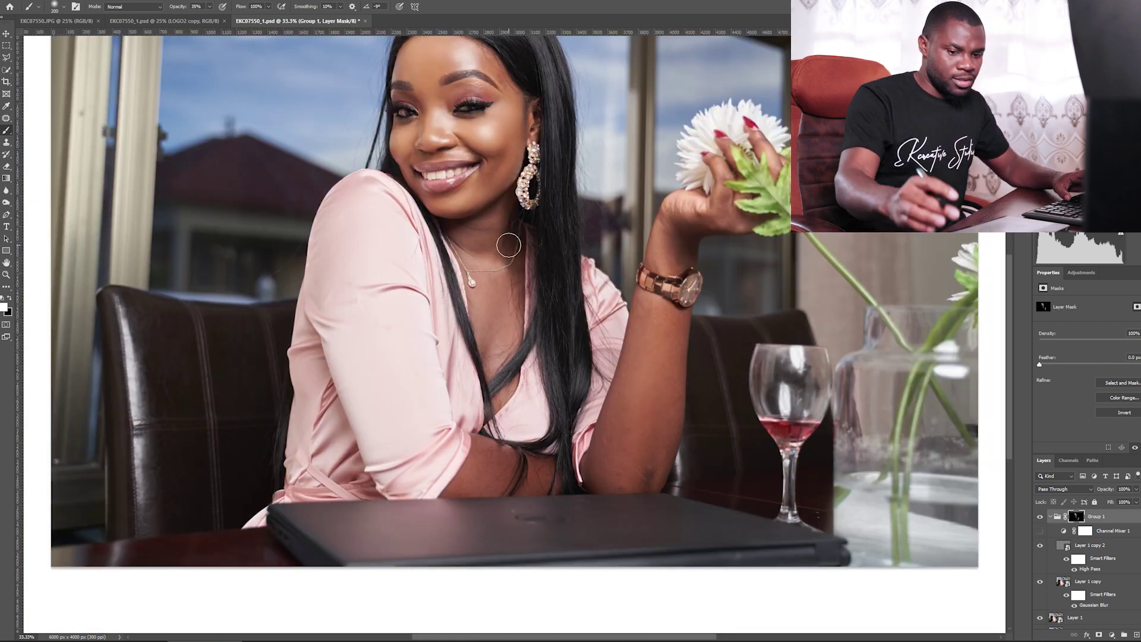
pyautogui.hotkey('ctrl', '+')
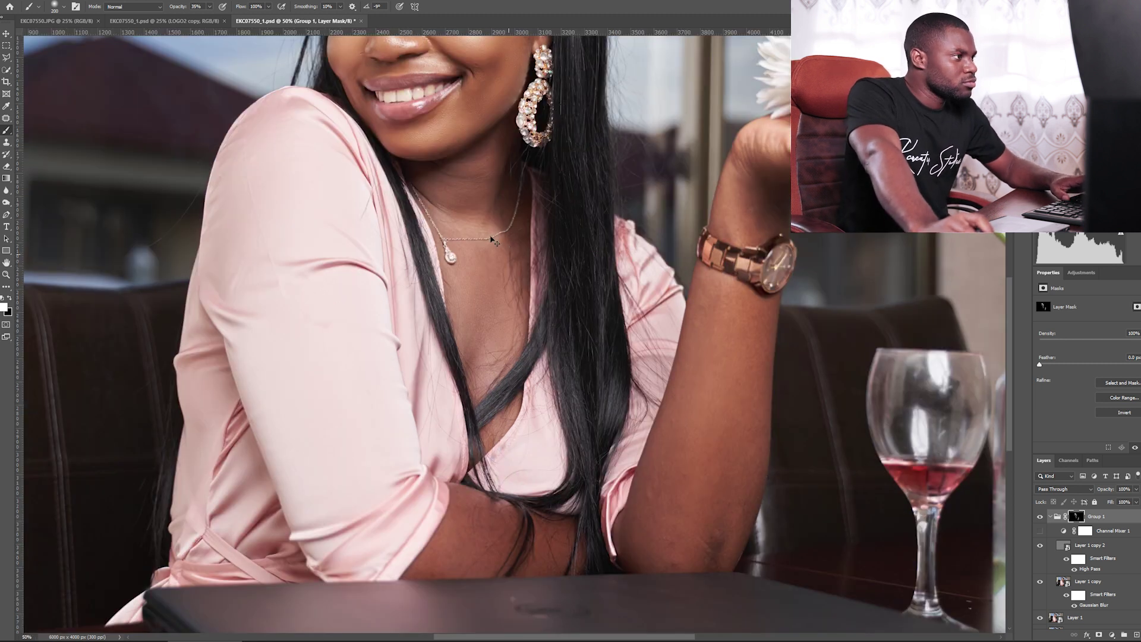
pyautogui.hotkey('ctrl', '-')
pyautogui.hotkey('ctrl', '-')
pyautogui.hotkey('ctrl', '+')
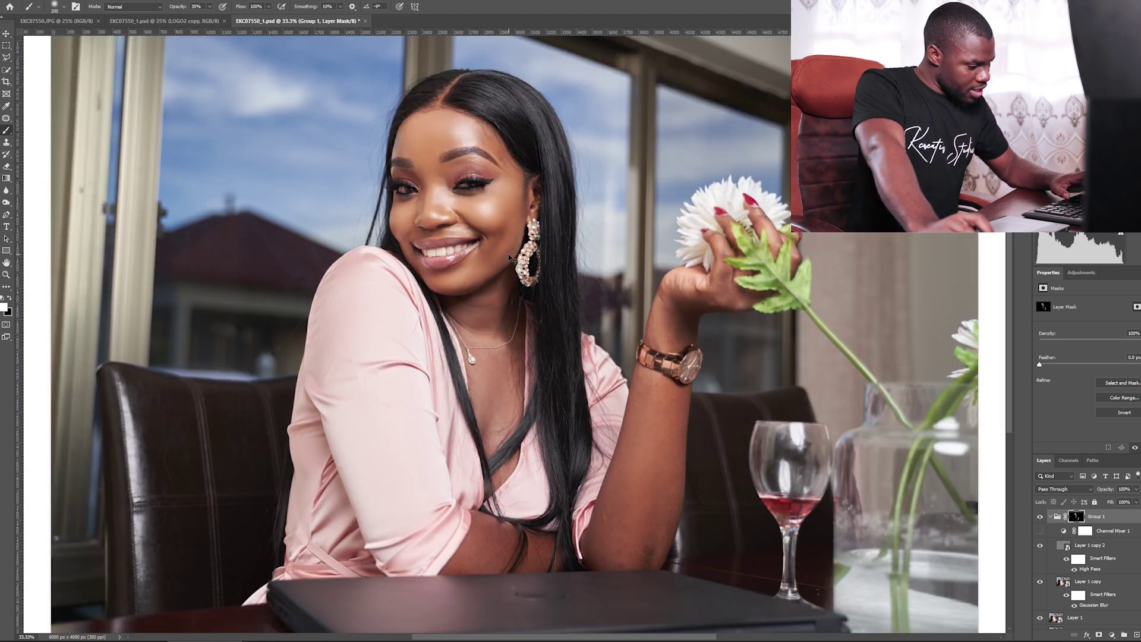
pyautogui.hotkey('ctrl', '-')
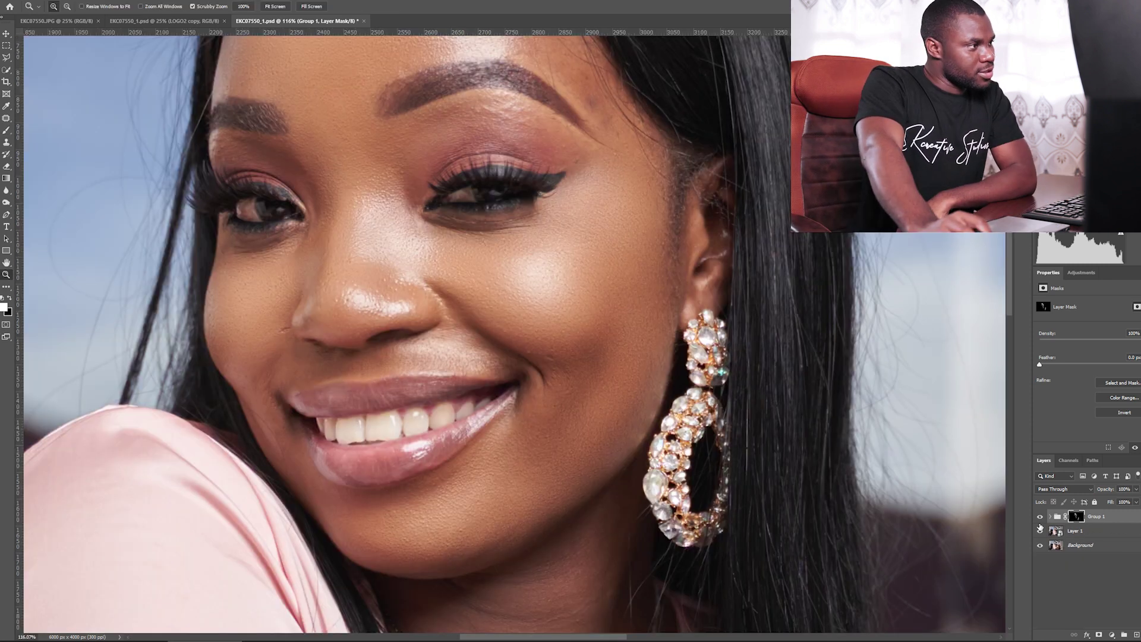
pyautogui.click(1041, 520)
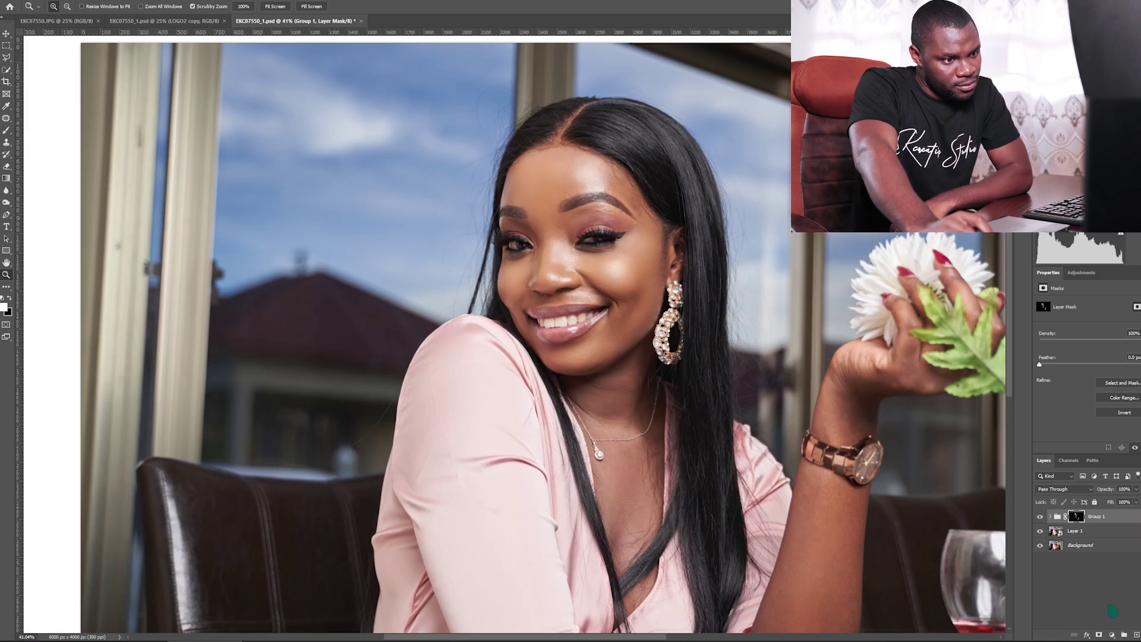
pyautogui.click(1136, 635)
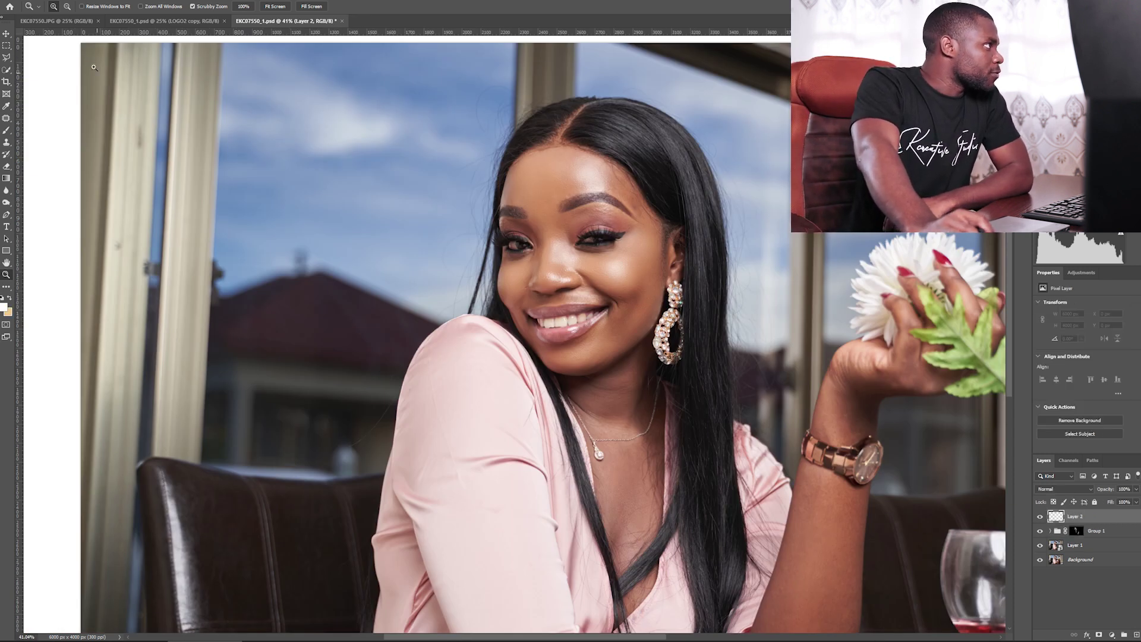
# - Fill Layer 2 with 50% grey and set its blending mode to Linear Light
pyautogui.click(32, 1)
pyautogui.click(70, 138)
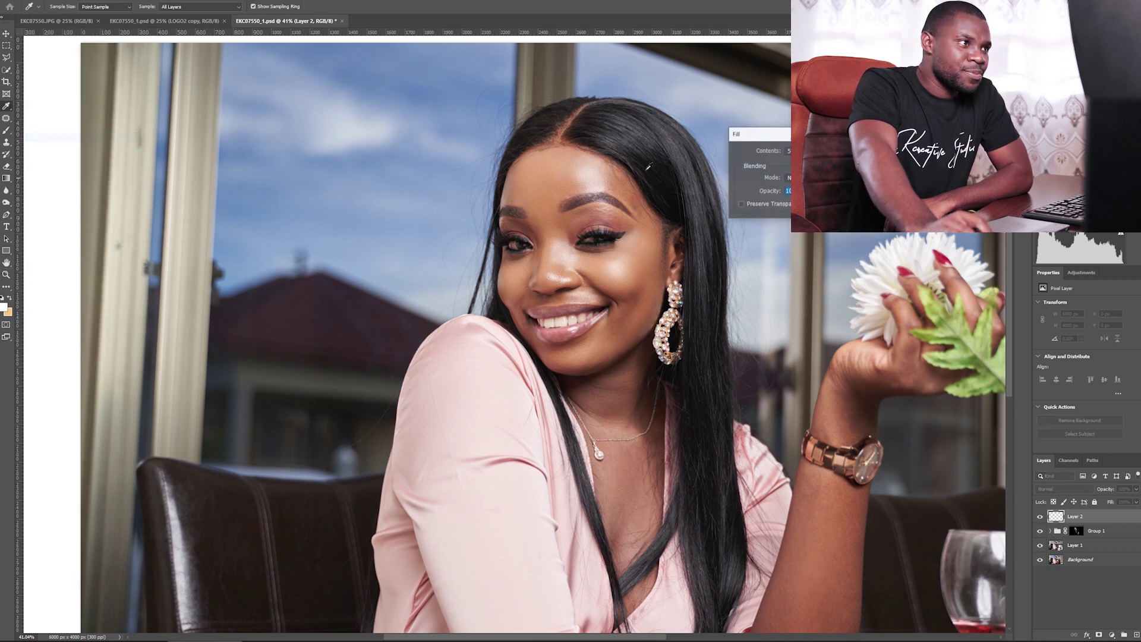
pyautogui.press('Return')
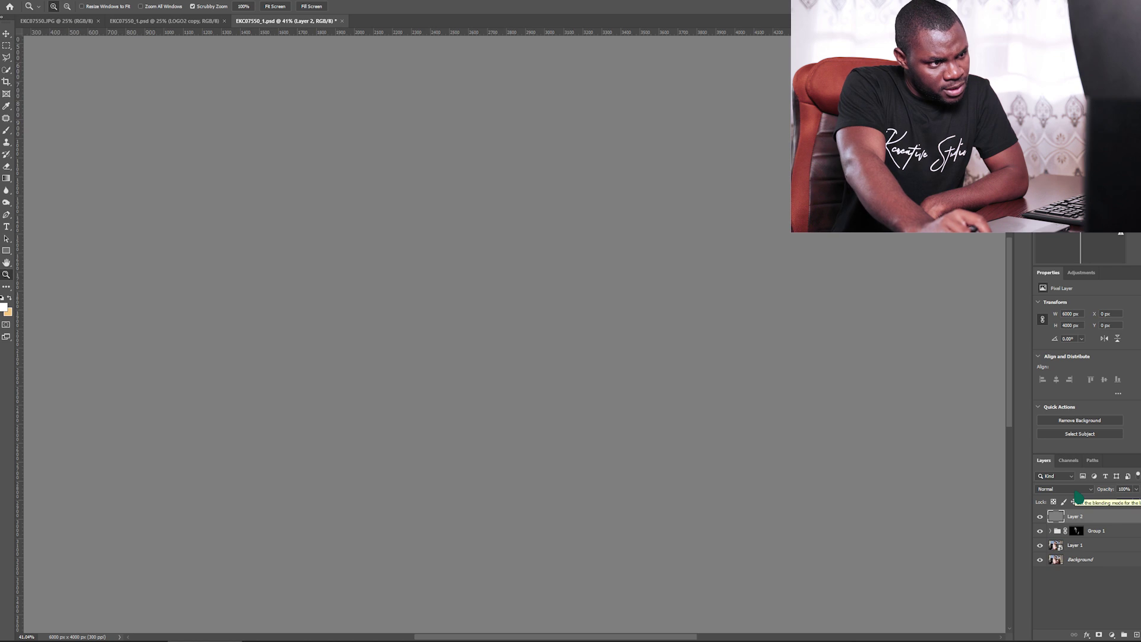
pyautogui.click(1075, 491)
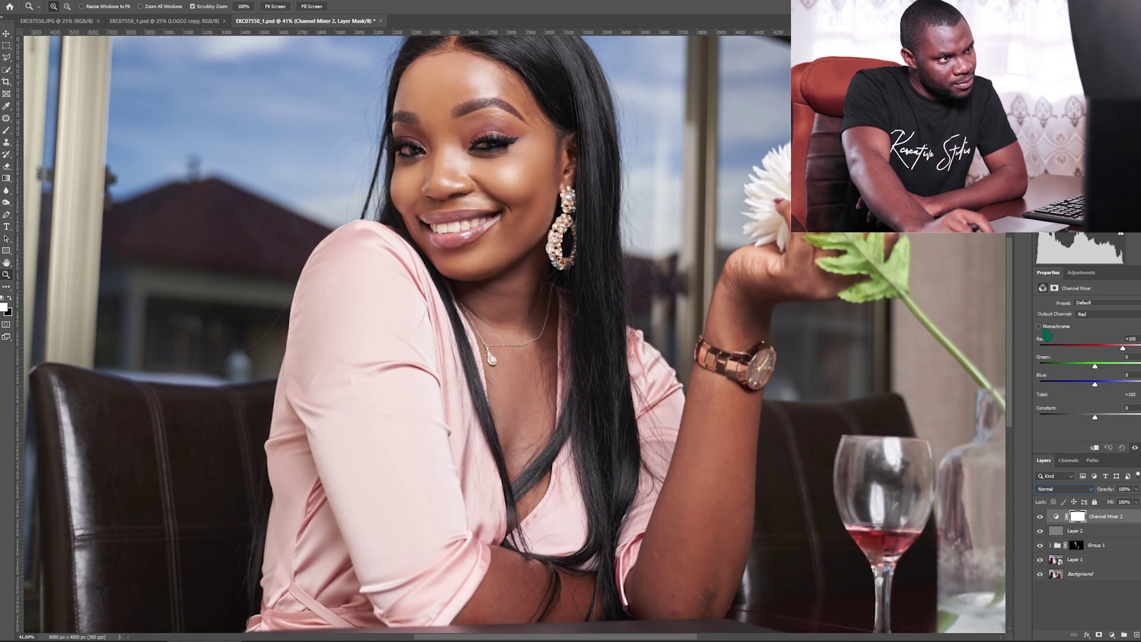
# - Make Channel Mixer 2 monochrome (Red −22, Green +40, Blue +20) and compare Group 1 on and off
pyautogui.click(1039, 326)
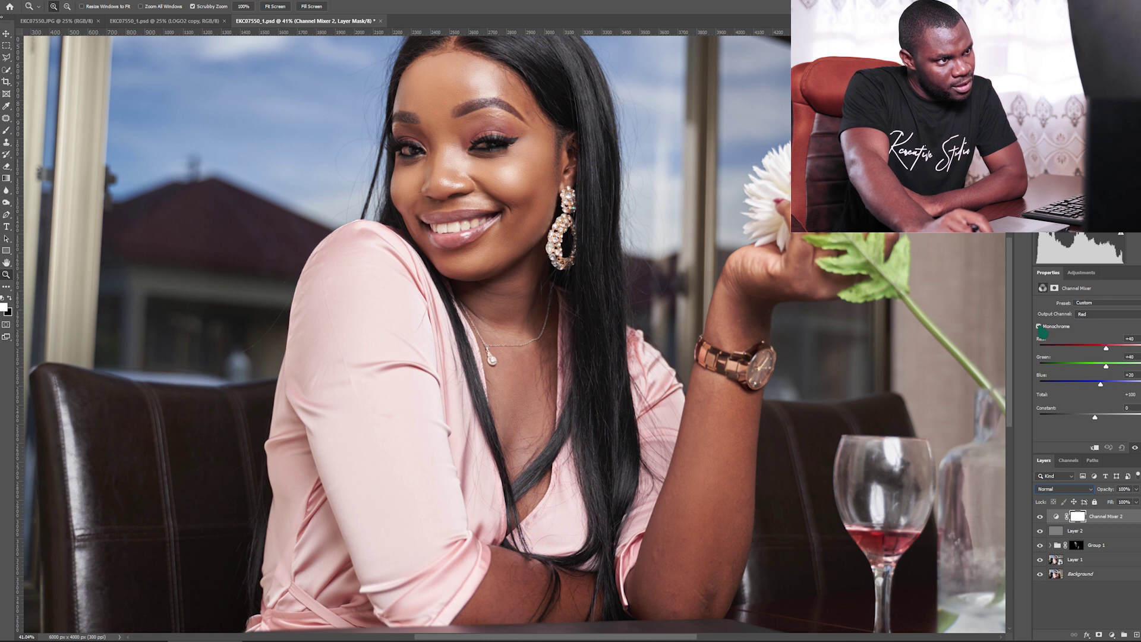
pyautogui.moveTo(1111, 349); pyautogui.dragTo(1093, 350)
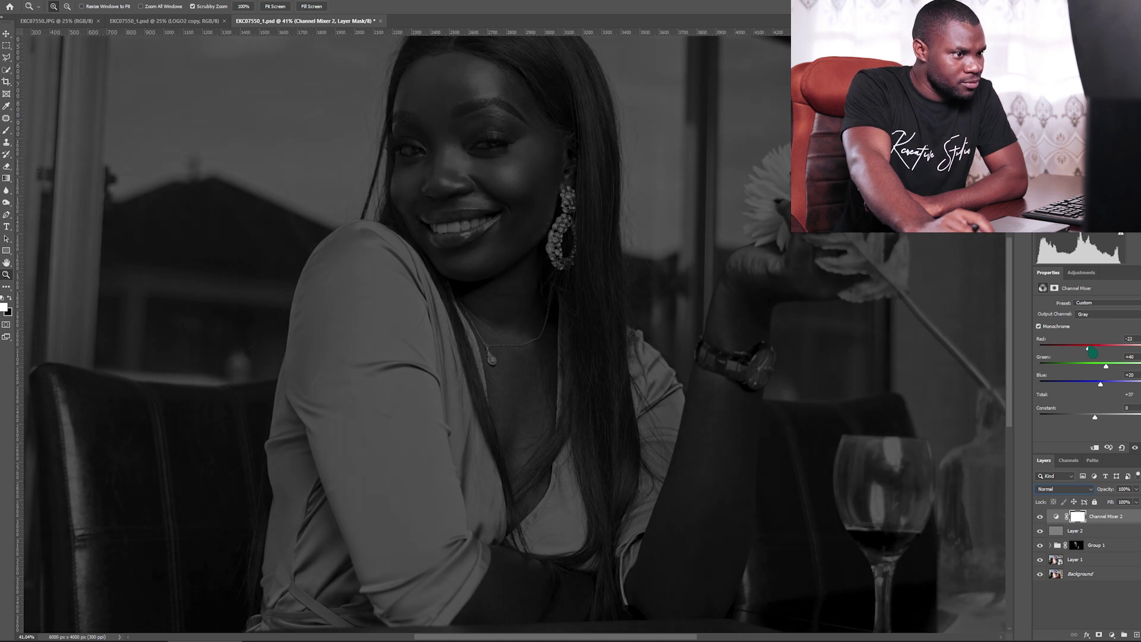
pyautogui.click(1041, 546)
pyautogui.click(1041, 546)
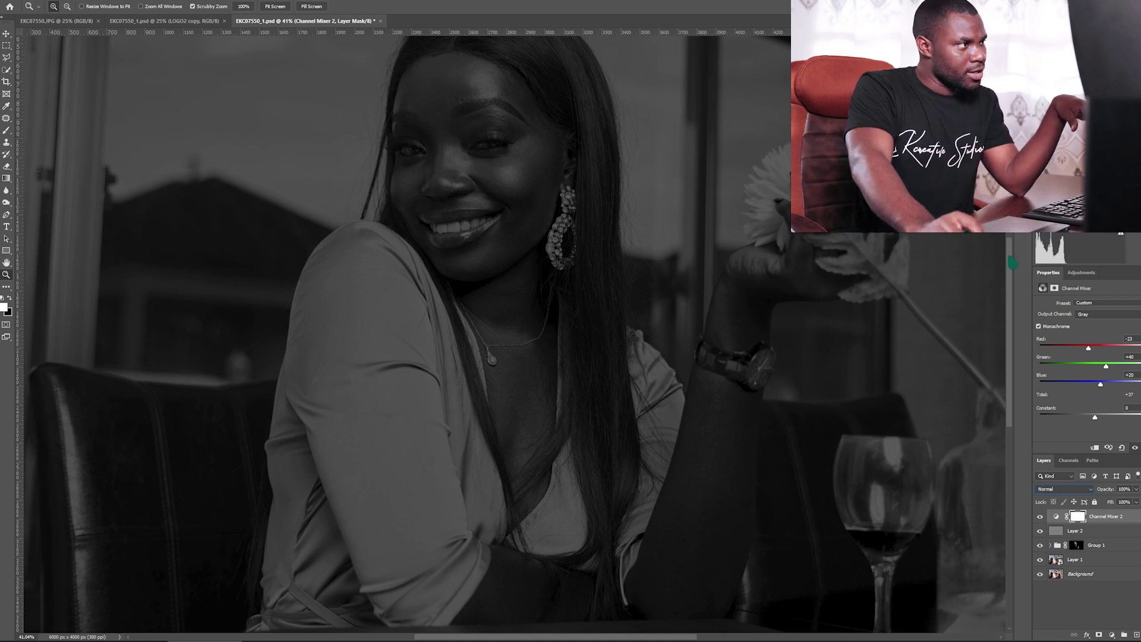
pyautogui.scroll(3, 1012, 262)
pyautogui.press('o')
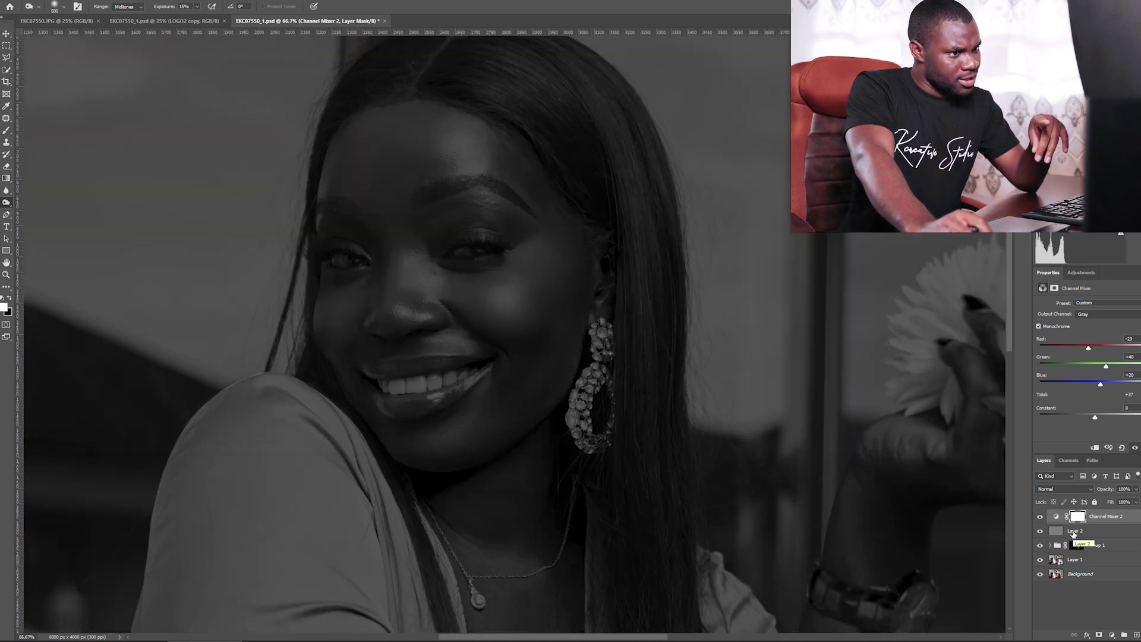
# - Dodge the forehead, nose, under-eyes, cheeks and chin on grey Layer 2 with a 175 brush
pyautogui.click(1073, 533)
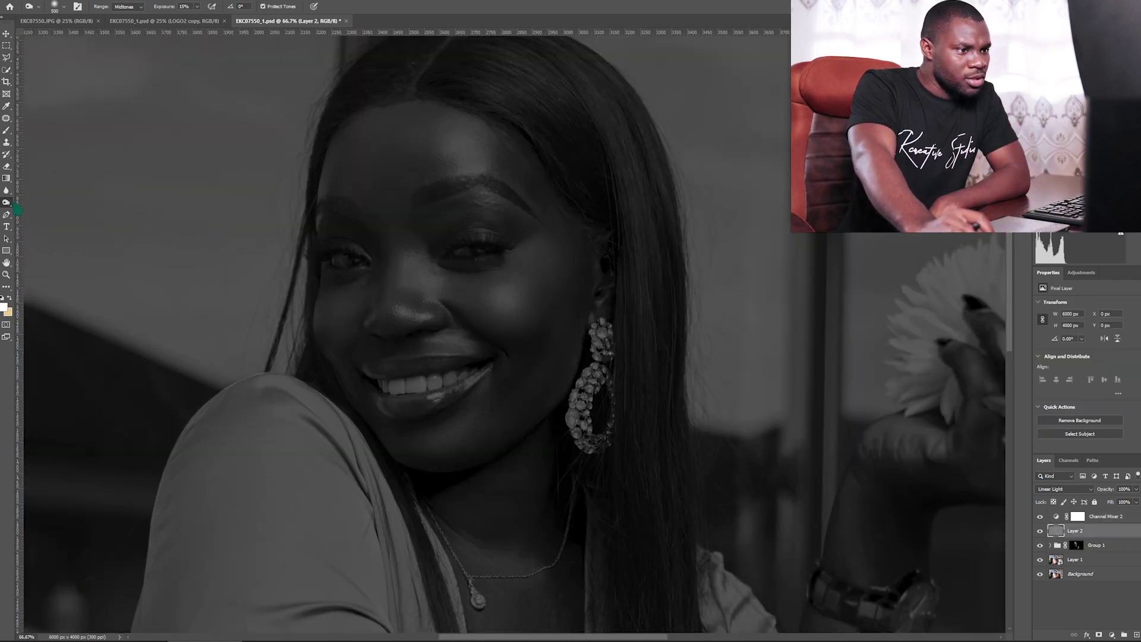
pyautogui.hotkey('shift', 'o')
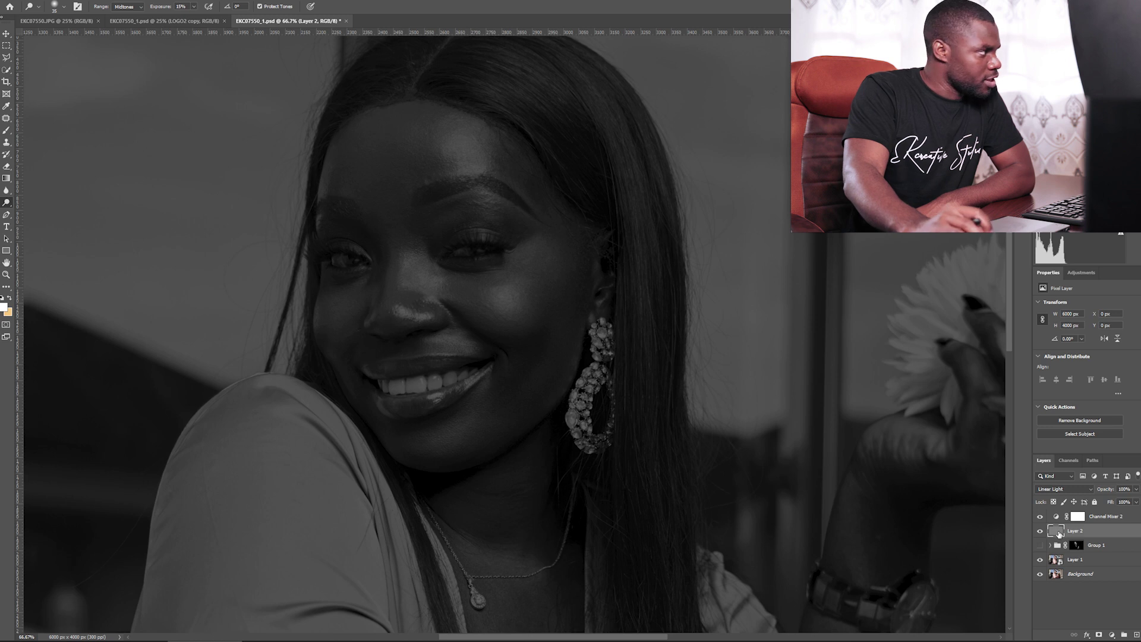
pyautogui.rightClick(6, 203)
pyautogui.click(27, 203)
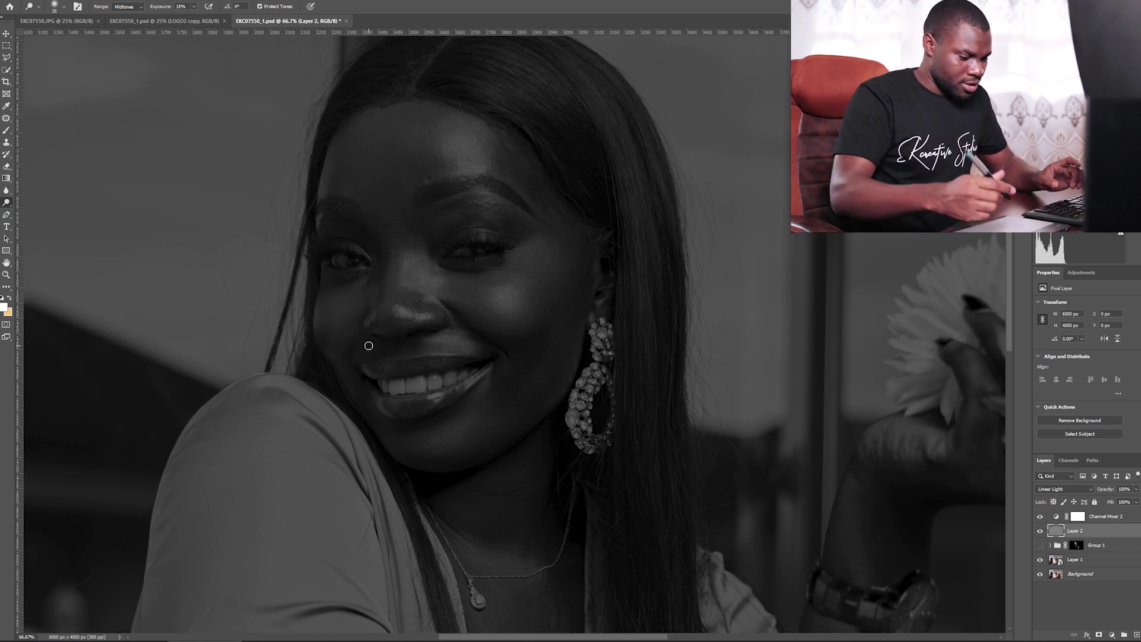
pyautogui.press(']')
pyautogui.press(']')
pyautogui.press(']')
pyautogui.press(']')
pyautogui.press(']')
pyautogui.press(']')
pyautogui.press(']')
pyautogui.press(']')
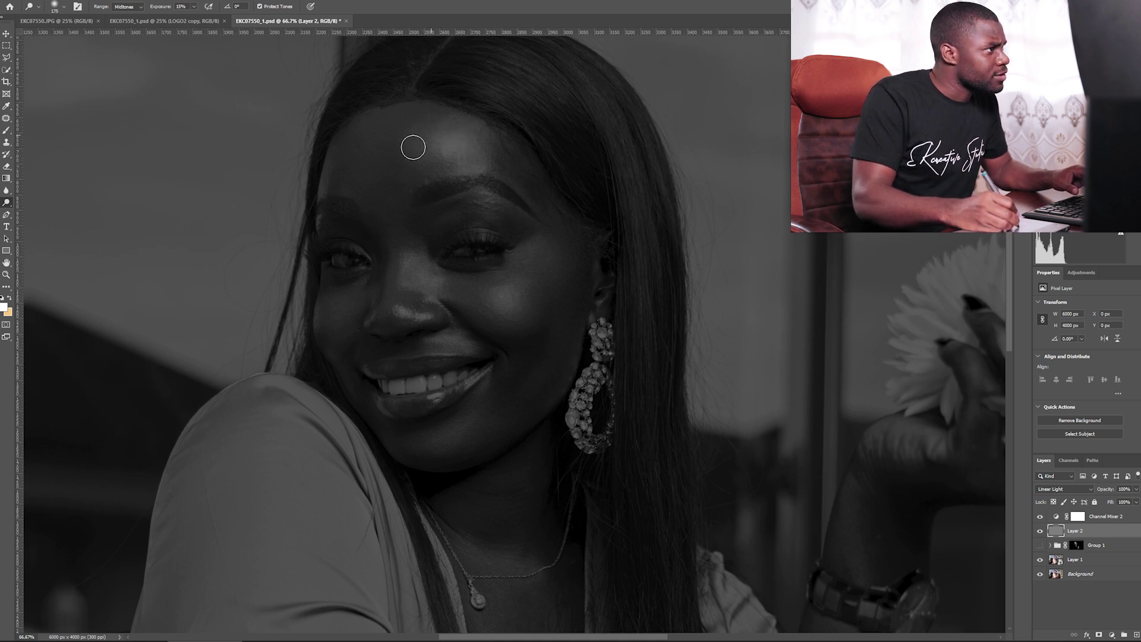
pyautogui.moveTo(413, 147); pyautogui.dragTo(466, 134)
pyautogui.moveTo(412, 159); pyautogui.dragTo(350, 146)
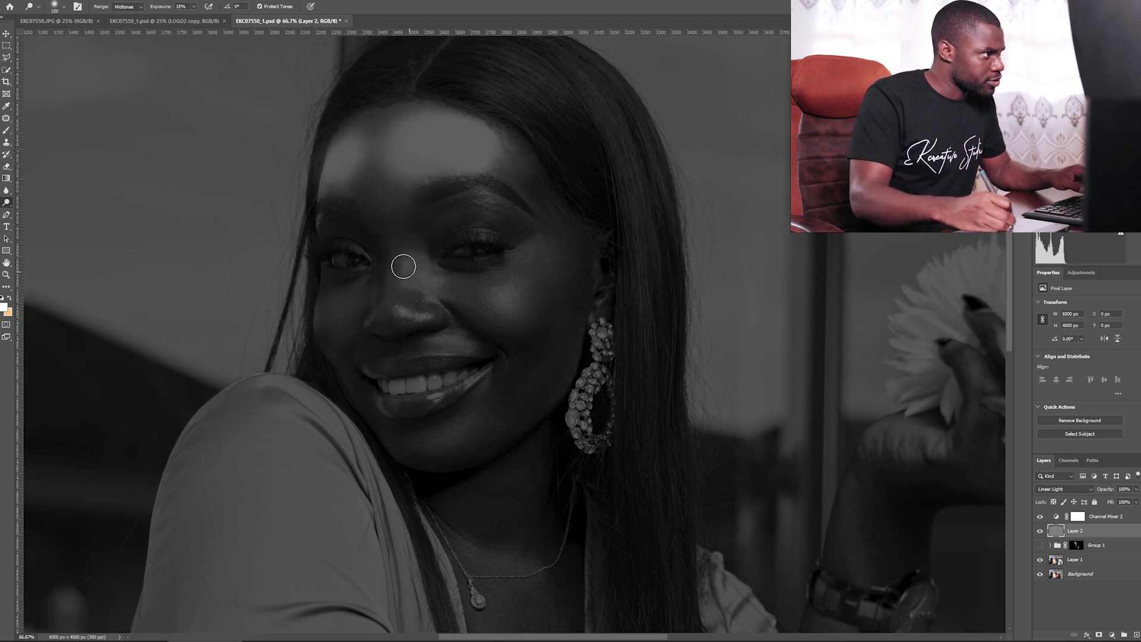
pyautogui.moveTo(405, 285); pyautogui.dragTo(407, 296)
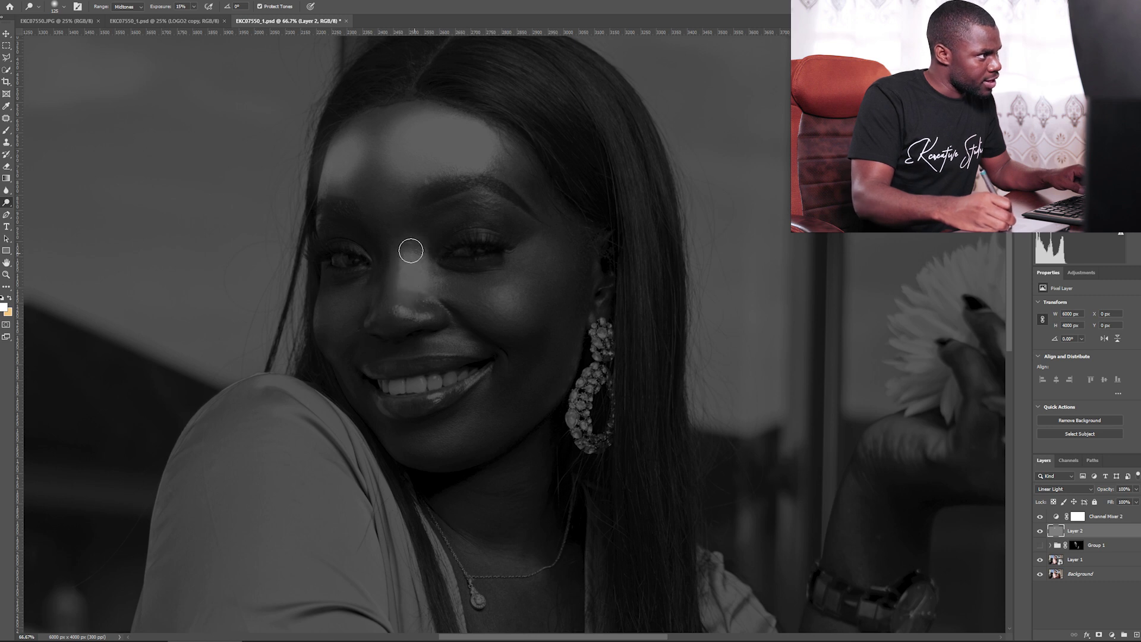
pyautogui.moveTo(404, 226)
pyautogui.mouseDown()
pyautogui.moveTo(471, 300)
pyautogui.moveTo(529, 283)
pyautogui.mouseUp()
pyautogui.moveTo(357, 312); pyautogui.dragTo(330, 292)
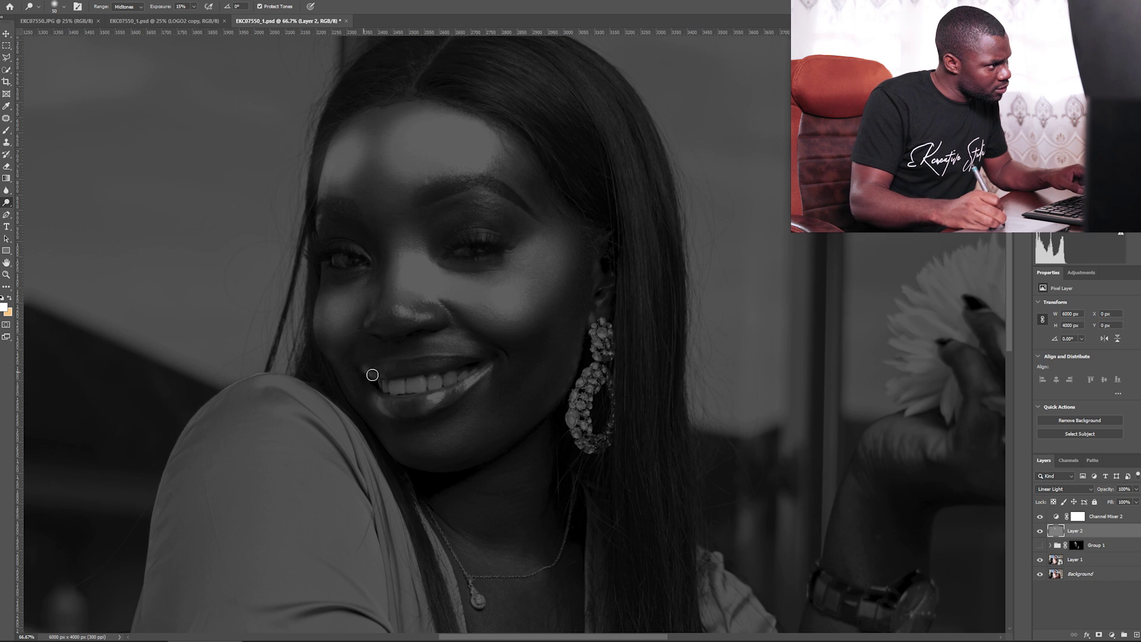
pyautogui.moveTo(469, 425); pyautogui.dragTo(438, 447)
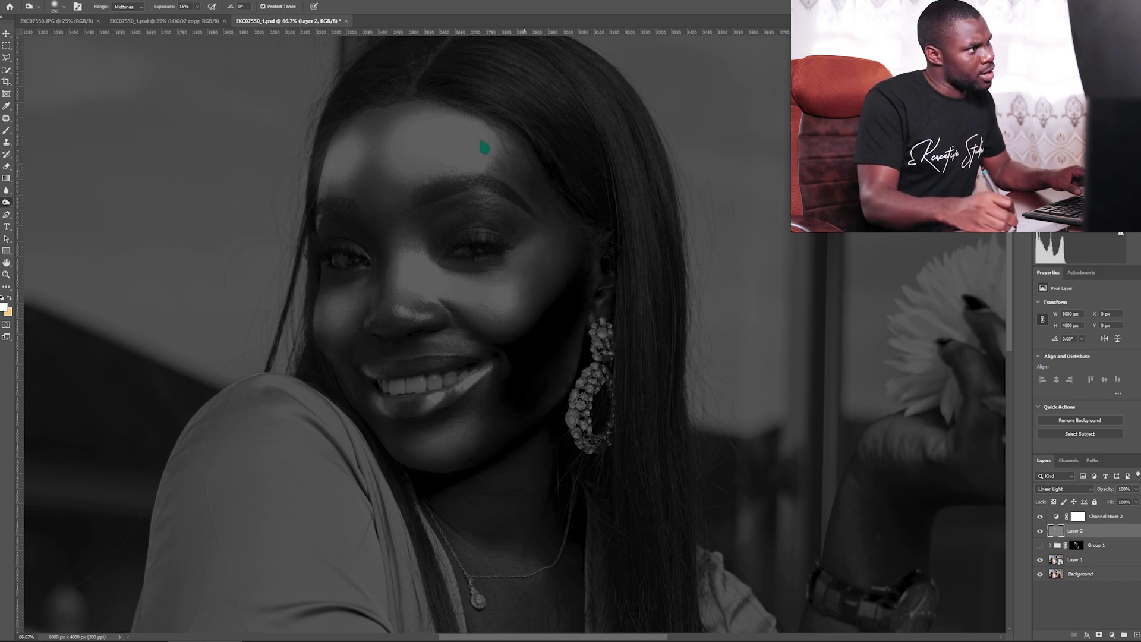
# - Burn the left hairline, jaw line and right temple, shrinking the brush to 150
pyautogui.moveTo(372, 107); pyautogui.dragTo(309, 140)
pyautogui.press('[')
pyautogui.press('[')
pyautogui.press('[')
pyautogui.moveTo(377, 235); pyautogui.dragTo(378, 280)
pyautogui.moveTo(484, 443)
pyautogui.mouseDown()
pyautogui.moveTo(542, 194)
pyautogui.moveTo(489, 134)
pyautogui.mouseUp()
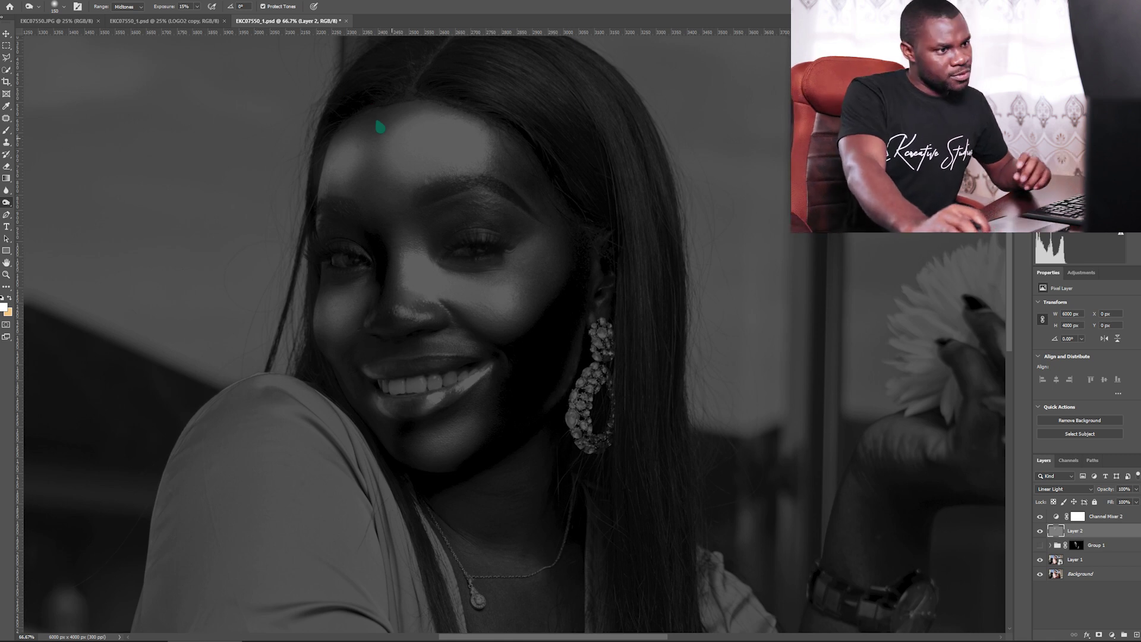
# - Hide Channel Mixer 2 to see the colour portrait and zoom out to the whole photo
pyautogui.click(1040, 516)
pyautogui.press('z')
pyautogui.moveTo(572, 425); pyautogui.dragTo(541, 320)
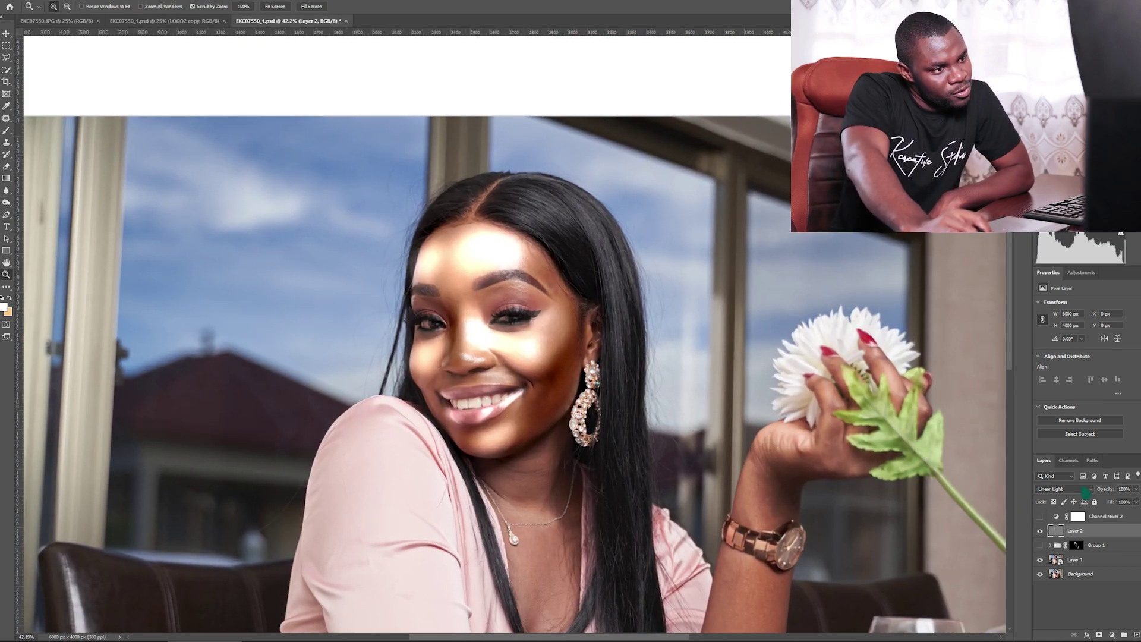
# - Blend the dodge-and-burn Layer 2 in Soft Light and toggle it off and on to compare
pyautogui.click(1085, 490)
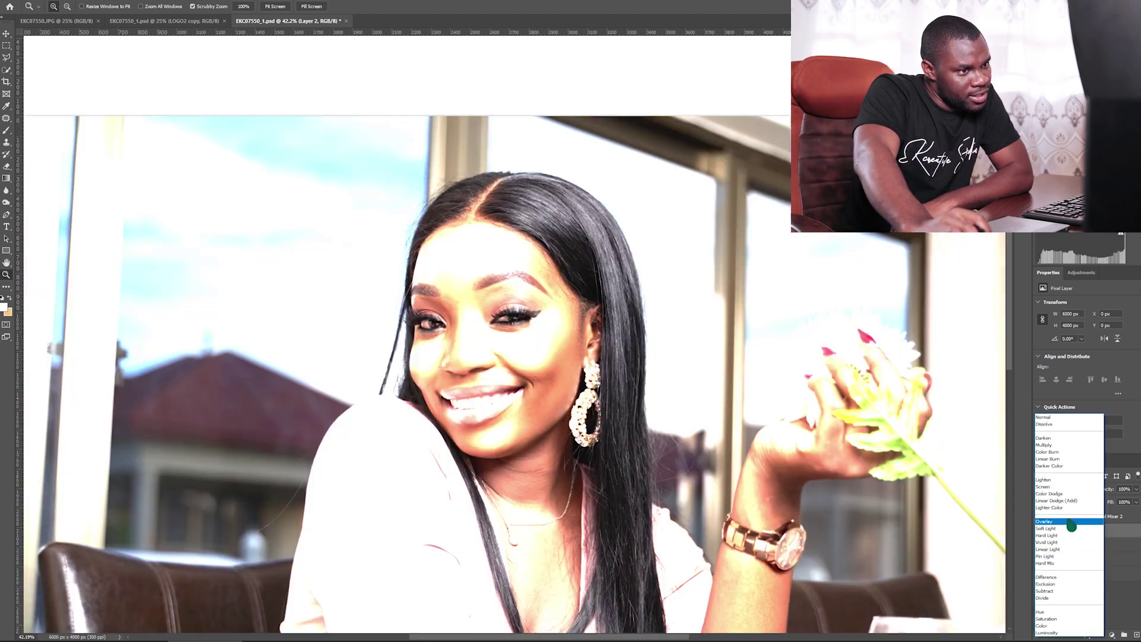
pyautogui.click(1047, 528)
pyautogui.click(1040, 531)
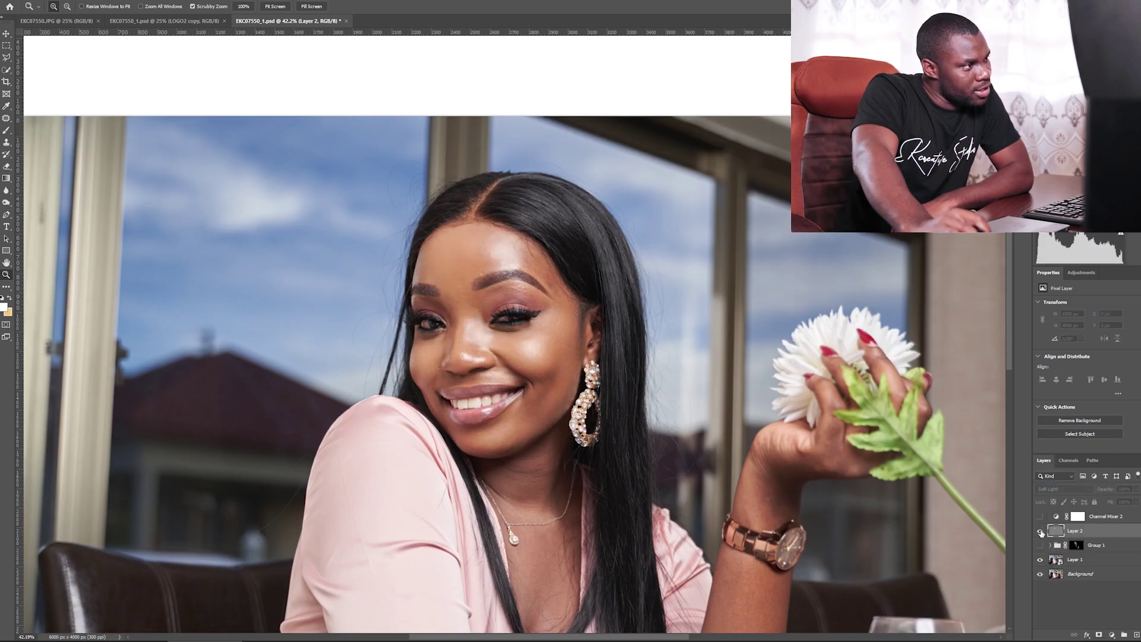
pyautogui.click(1040, 531)
pyautogui.click(1040, 532)
pyautogui.click(1040, 531)
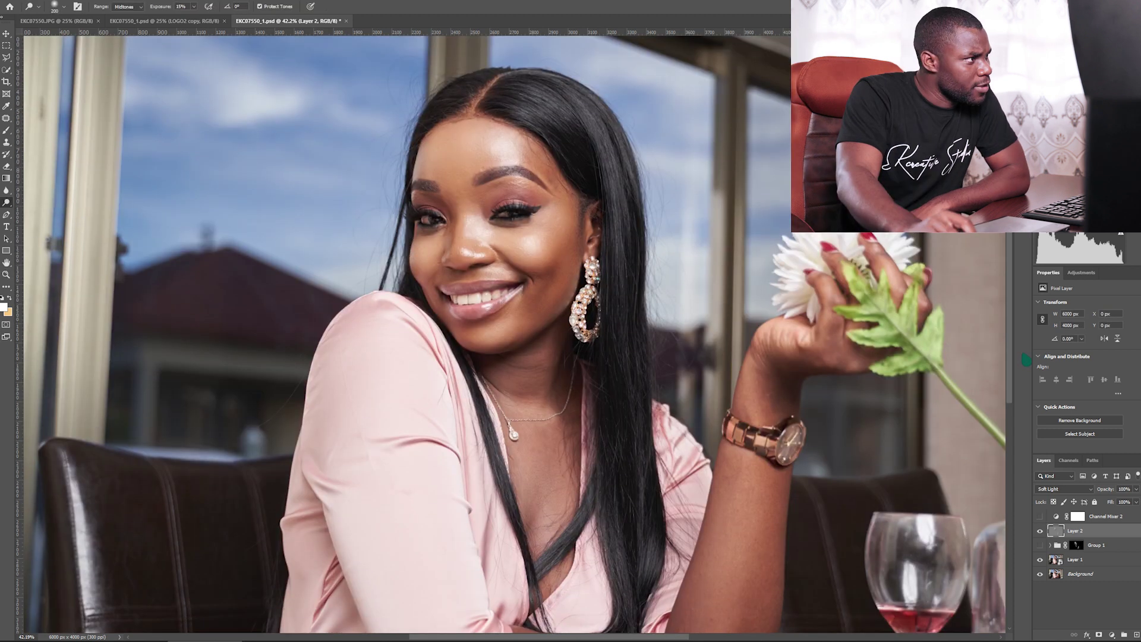
pyautogui.scroll(-2, 511, 333)
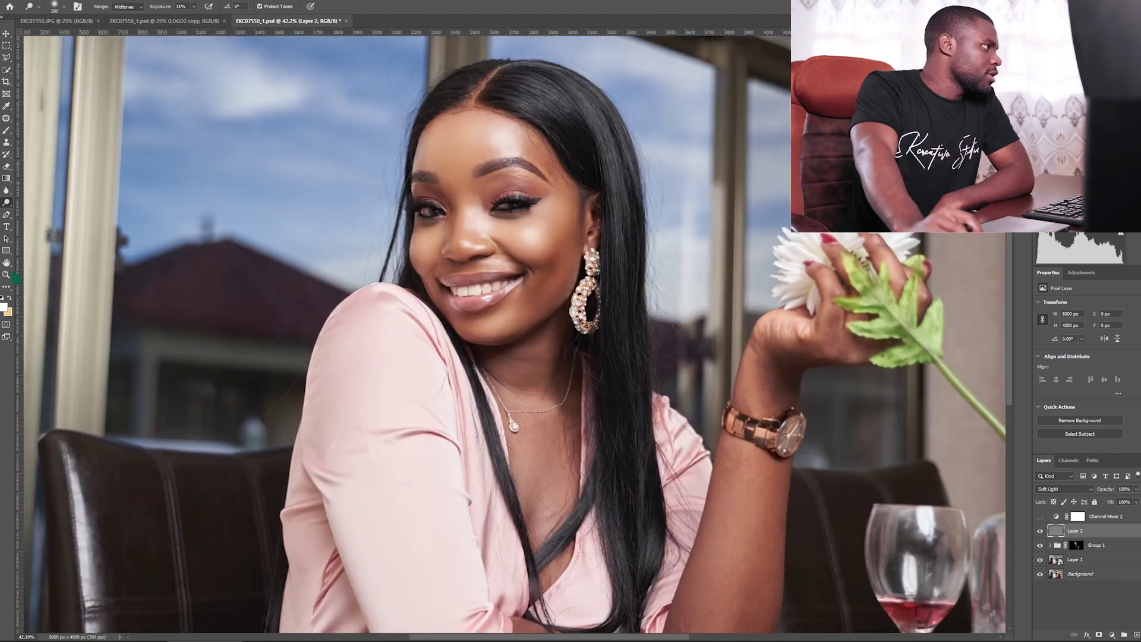
# - Zoom out to 33.3%, compare Layer 2 again, and lower its opacity to 65%
pyautogui.press('z')
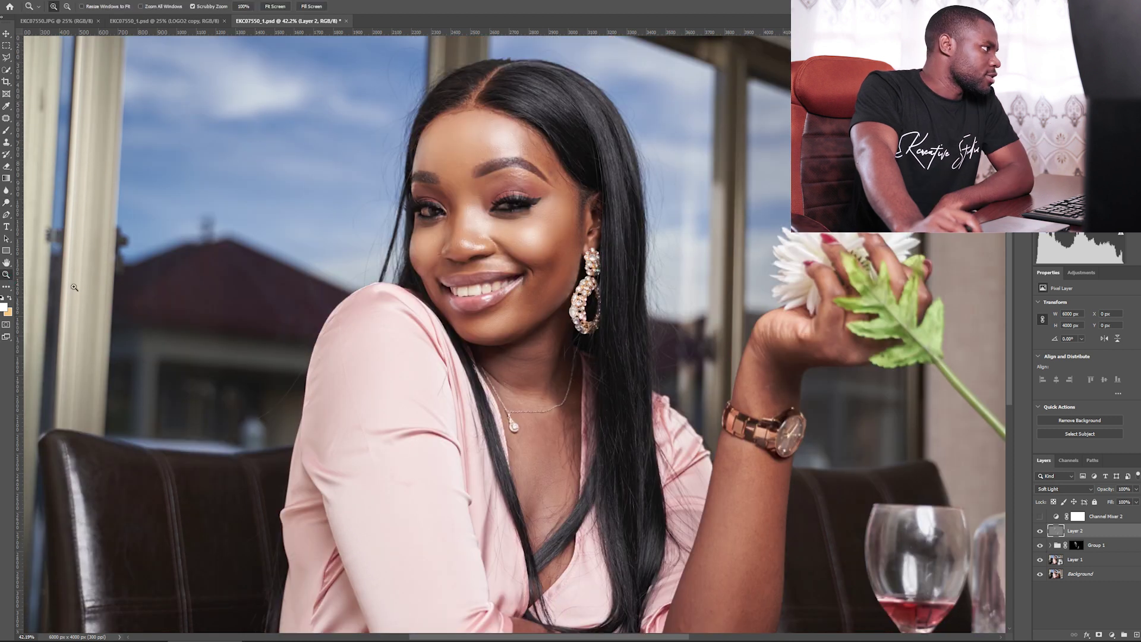
pyautogui.hotkey('ctrl', '-')
pyautogui.click(1040, 531)
pyautogui.click(1040, 532)
pyautogui.click(1040, 532)
pyautogui.click(1040, 532)
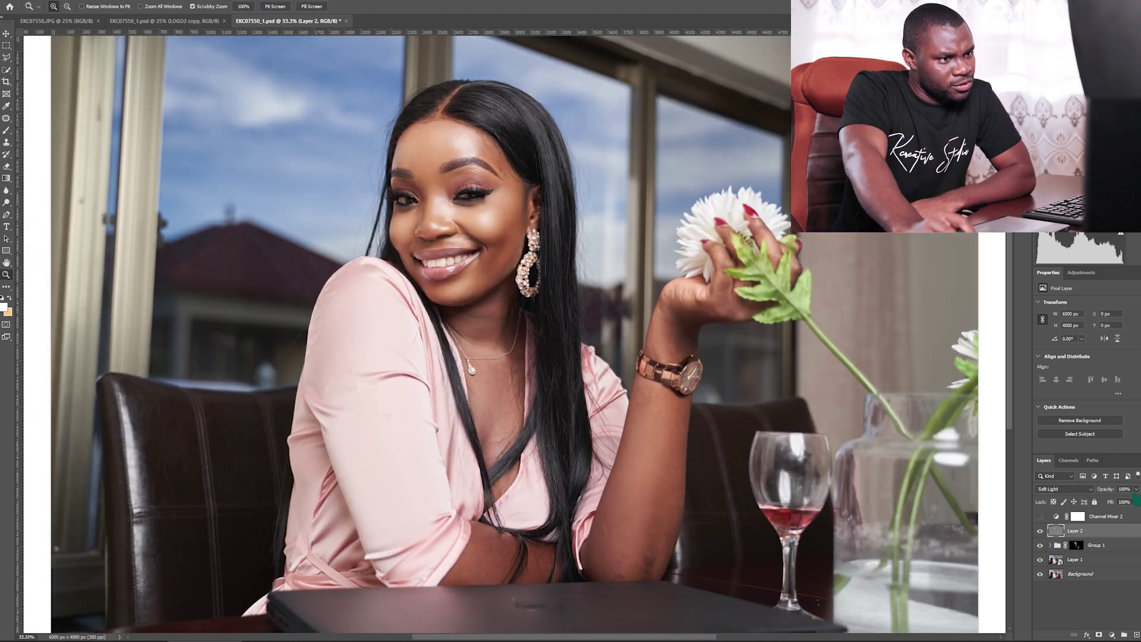
pyautogui.click(1135, 489)
pyautogui.moveTo(1136, 500); pyautogui.dragTo(1122, 500)
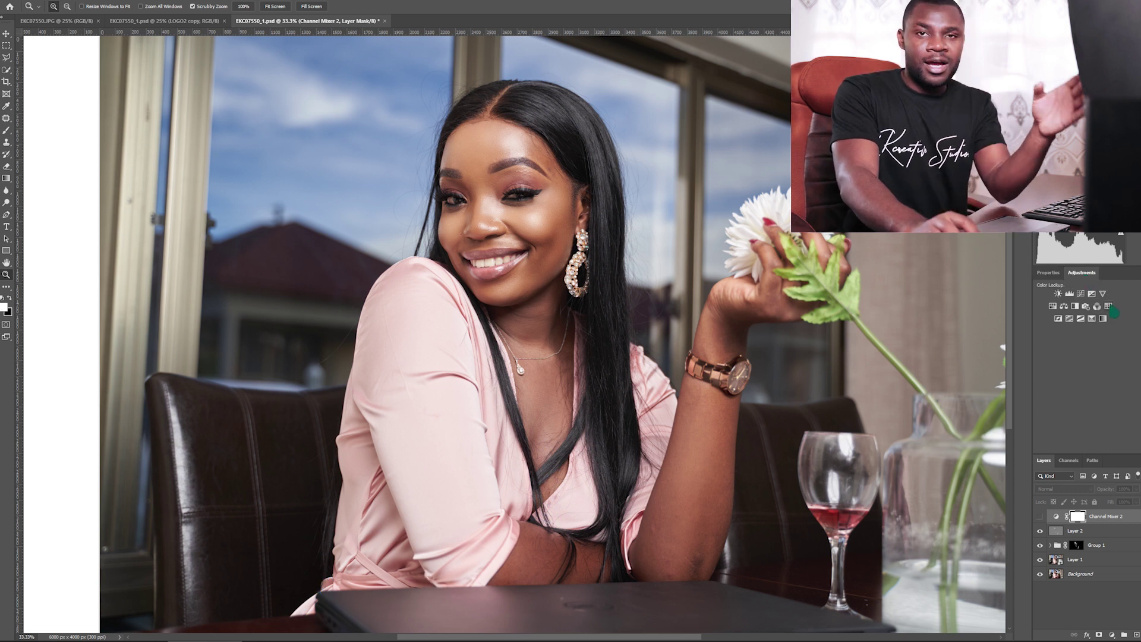
# - Add a Color Lookup layer loading EK1.CUBE as its 3D LUT and make it visible
pyautogui.click(1112, 308)
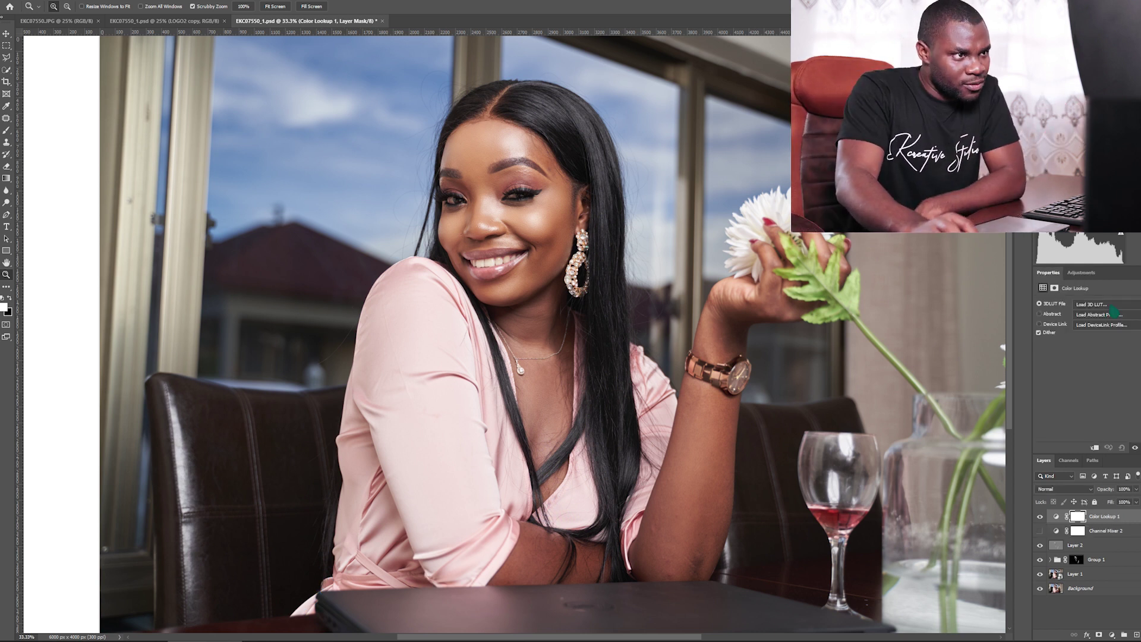
pyautogui.click(1114, 311)
pyautogui.click(1096, 305)
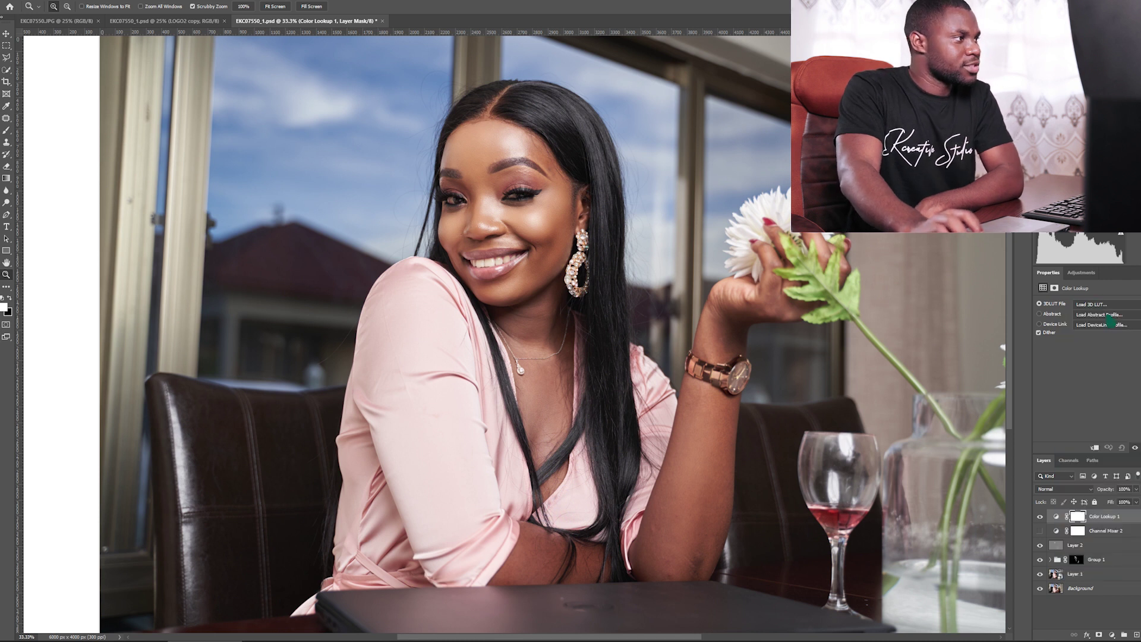
pyautogui.click(699, 401)
pyautogui.doubleClick(691, 369)
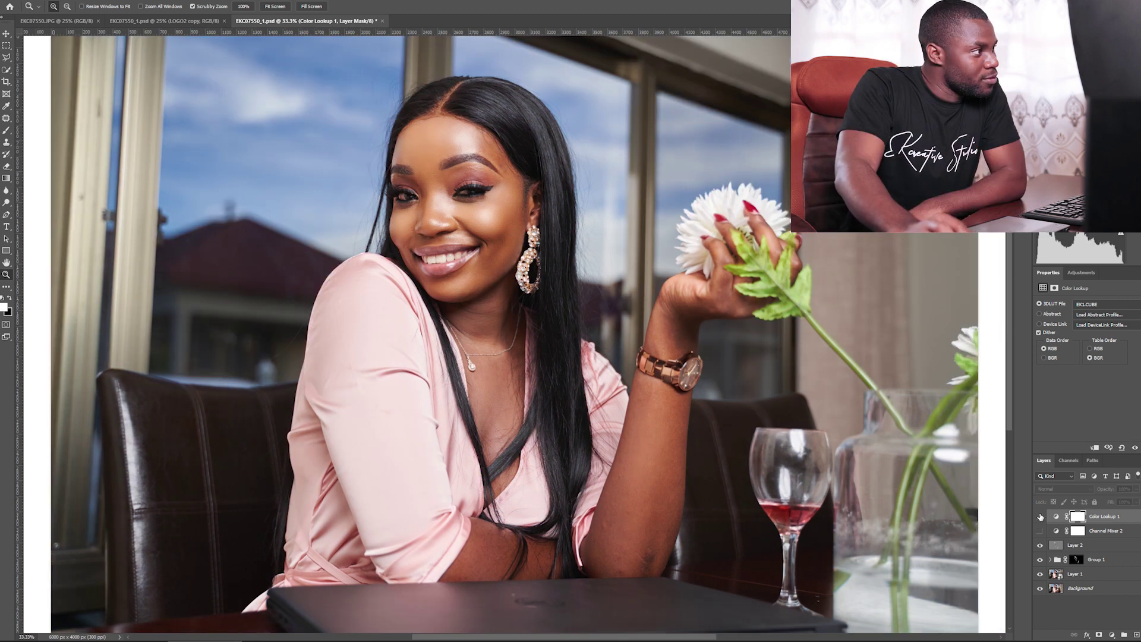
pyautogui.click(1040, 517)
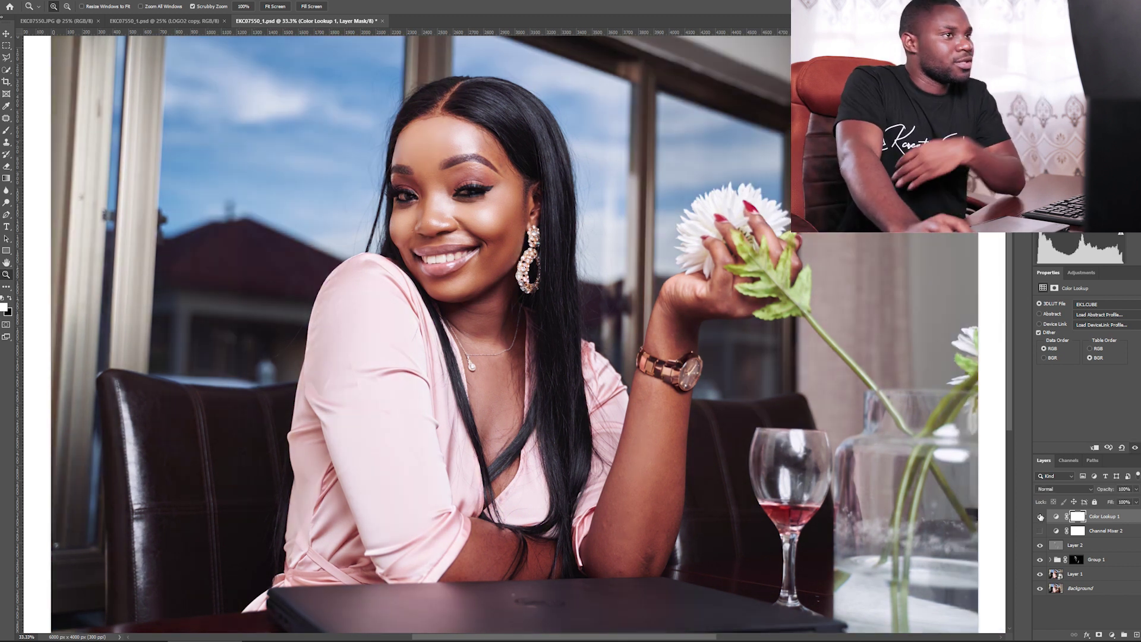
# - Start a 4:5 crop and nudge the photo left within the crop box
pyautogui.moveTo(478, 278)
pyautogui.mouseDown()
pyautogui.moveTo(440, 271)
pyautogui.moveTo(473, 264)
pyautogui.mouseUp()
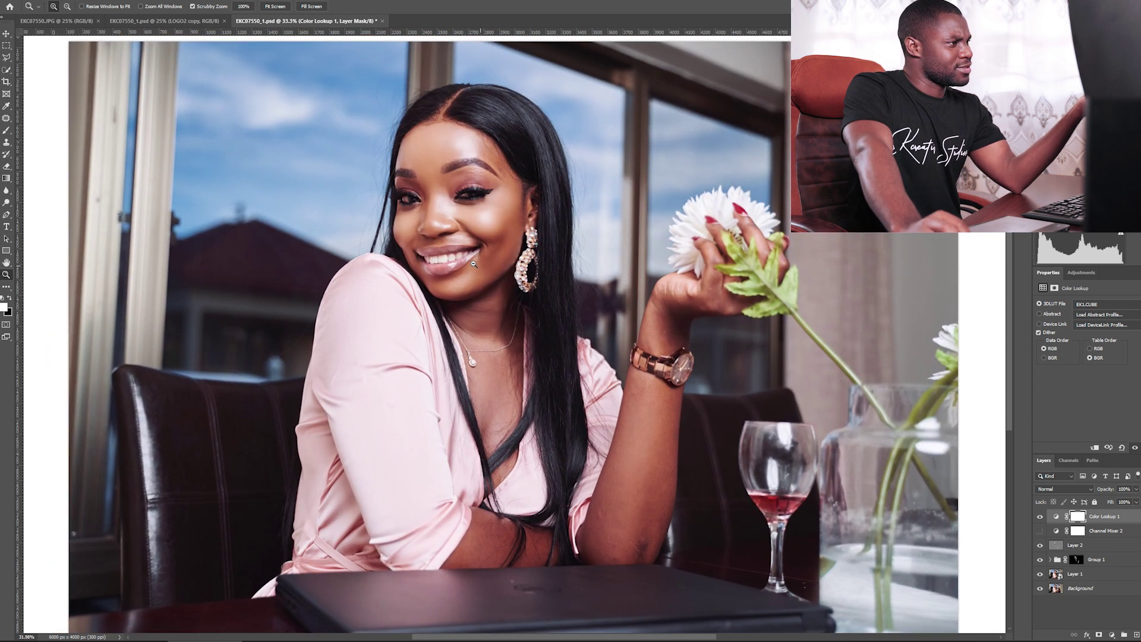
pyautogui.press('c')
pyautogui.press('Left')
pyautogui.press('Left')
pyautogui.press('Left')
pyautogui.press('Left')
pyautogui.press('Left')
pyautogui.press('Left')
pyautogui.press('Left')
pyautogui.press('Left')
pyautogui.press('Left')
pyautogui.press('Left')
pyautogui.press('Left')
pyautogui.press('Left')
pyautogui.press('Left')
pyautogui.press('Left')
pyautogui.press('Left')
pyautogui.press('Left')
pyautogui.press('Left')
pyautogui.press('Left')
pyautogui.press('Left')
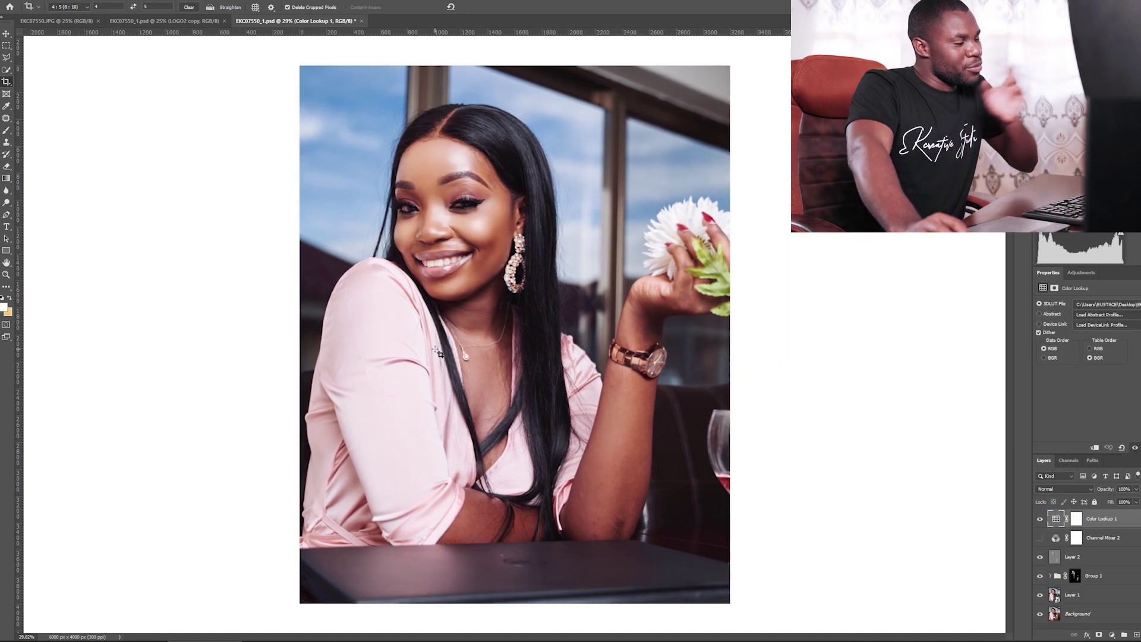
# - Commit the 4:5 crop, leaving a 3200 × 4000 px portrait
pyautogui.press('z')
pyautogui.moveTo(448, 234); pyautogui.dragTo(445, 233)
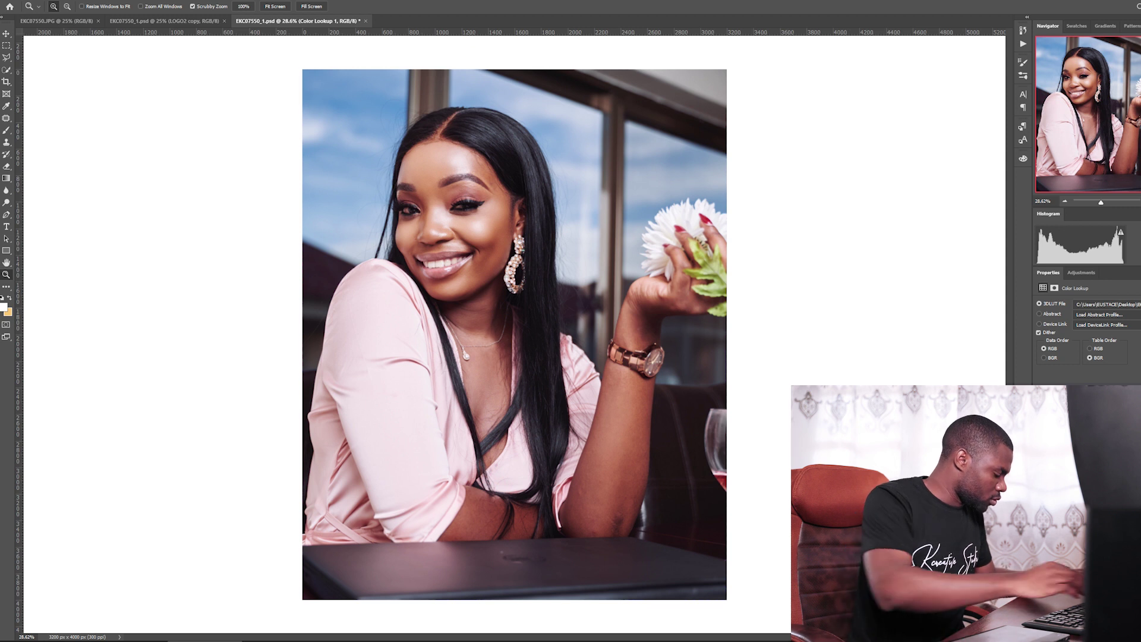
# - Merge all visible edits into a new Layer 3 and convert it to a smart object
pyautogui.hotkey('ctrl', 'alt', 'shift', 'e')
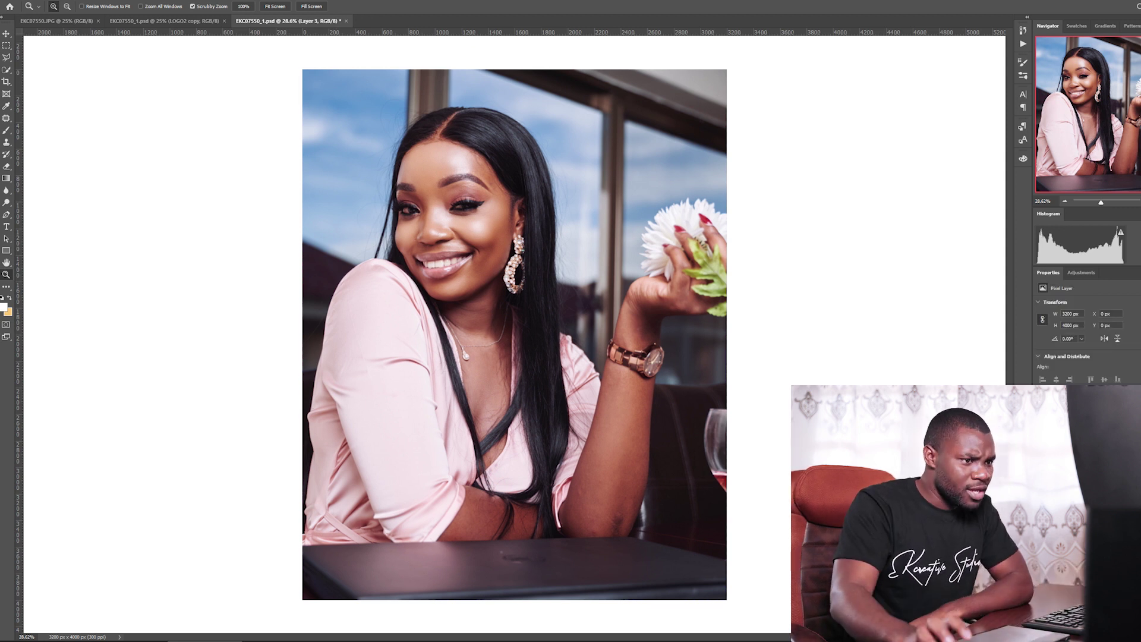
pyautogui.rightClick(1099, 496)
pyautogui.click(1095, 257)
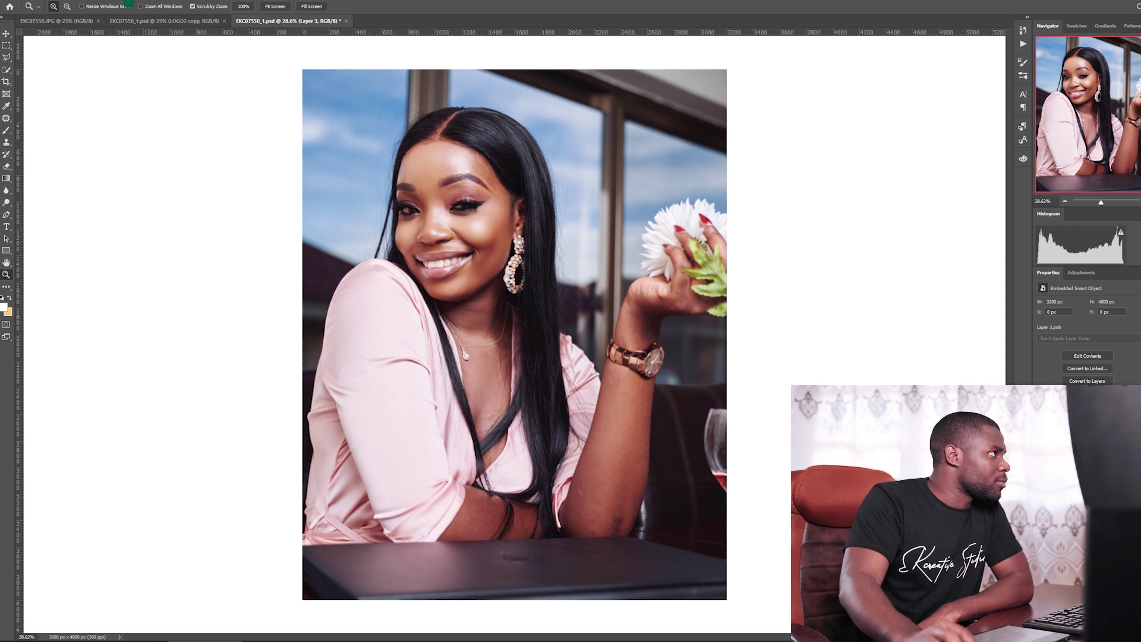
# - Apply a Camera Raw Filter from saved .xmp settings (Texture +2, Clarity +2, Dehaze +4)
pyautogui.click(129, 3)
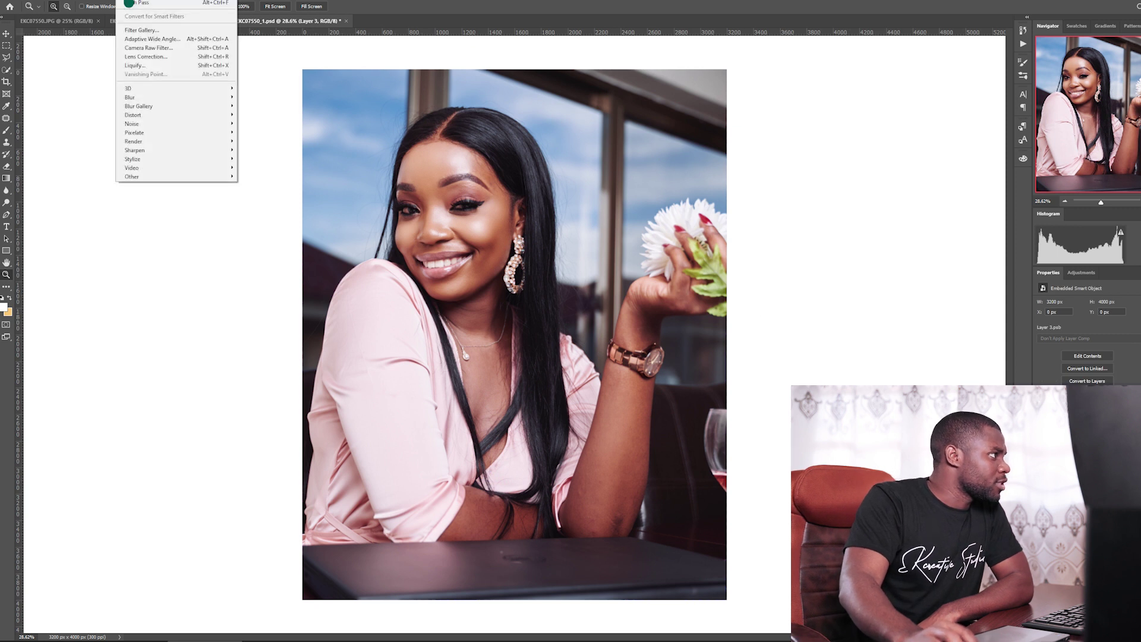
pyautogui.click(148, 48)
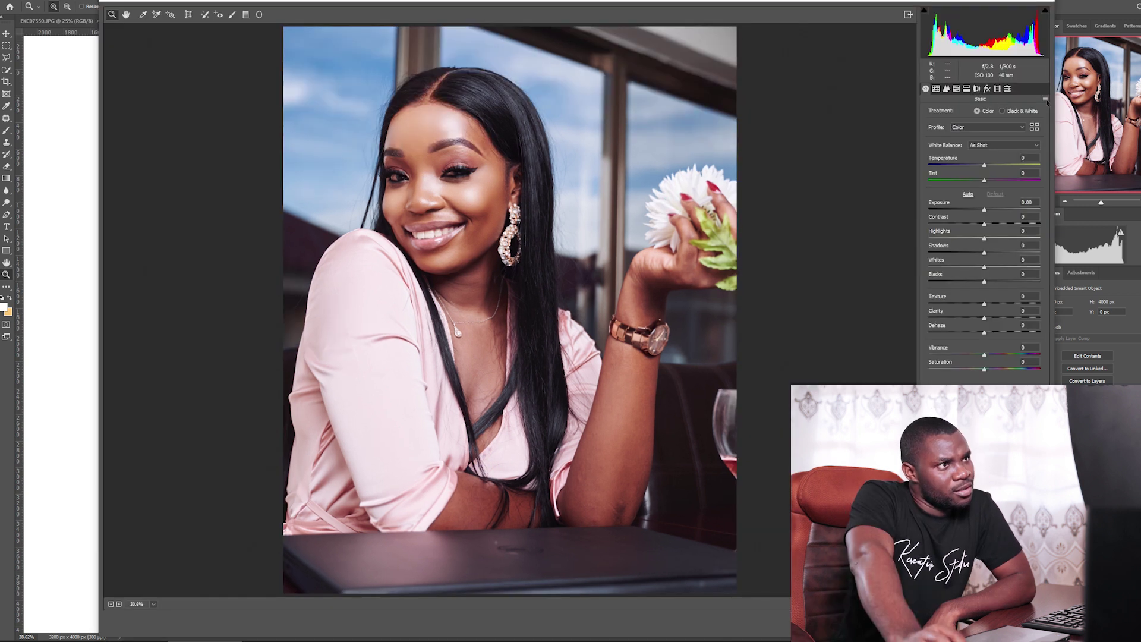
pyautogui.click(1046, 100)
pyautogui.click(1076, 167)
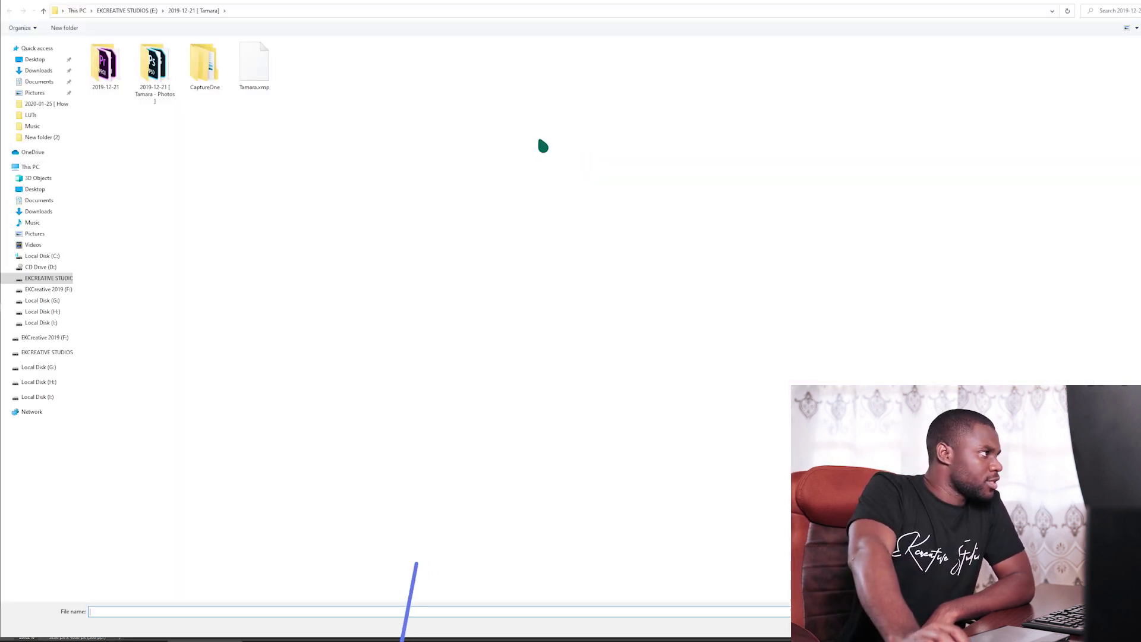
pyautogui.doubleClick(256, 71)
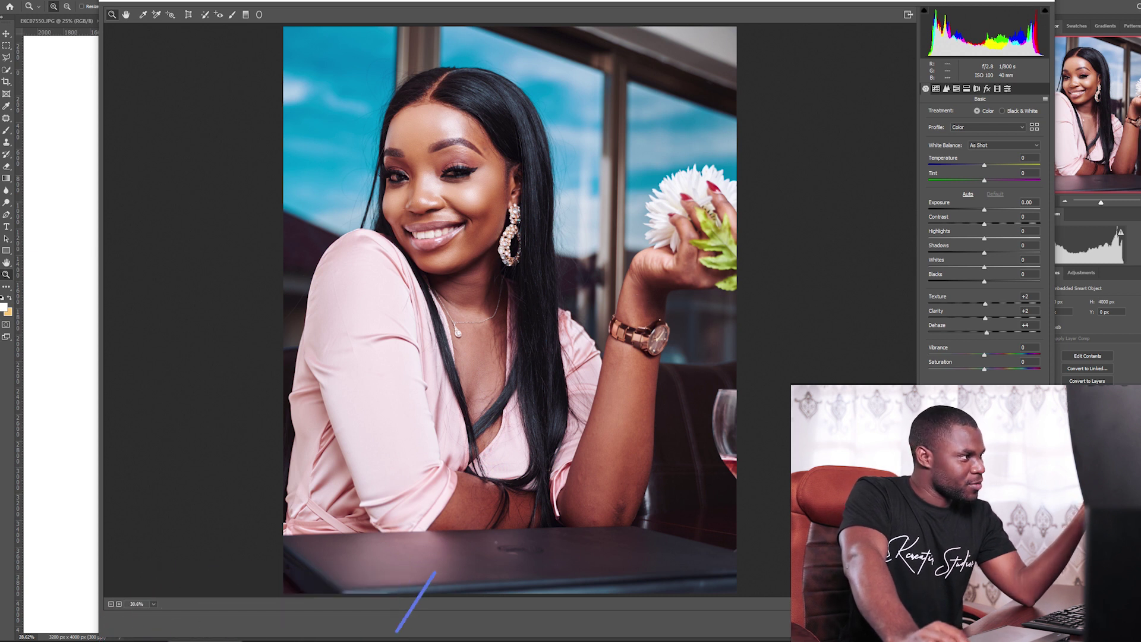
pyautogui.press('q')
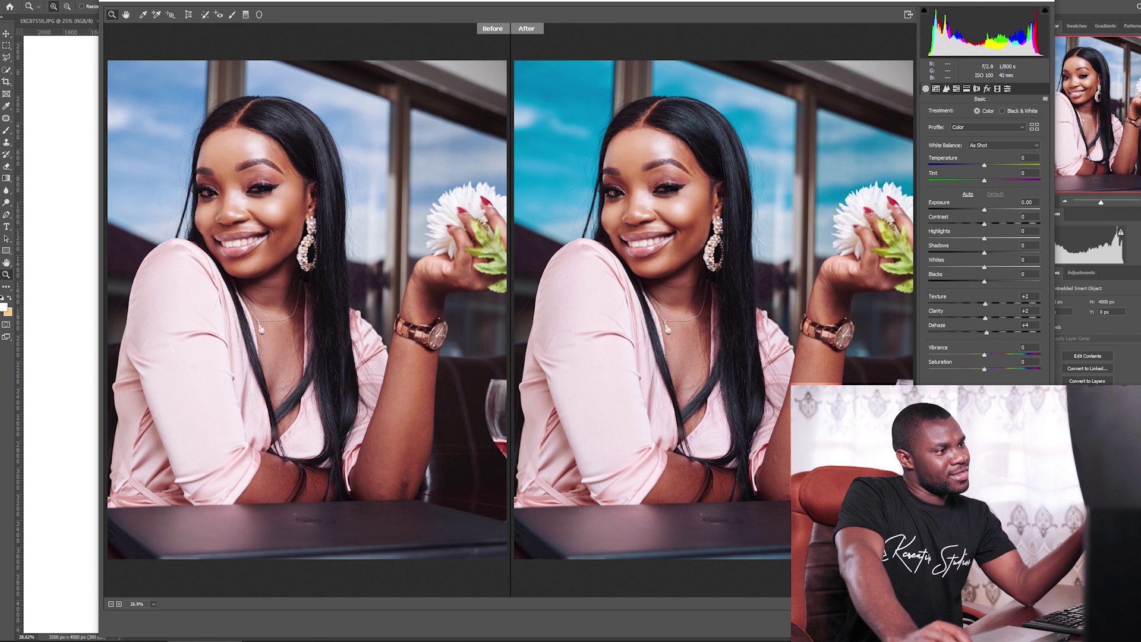
pyautogui.click(1027, 622)
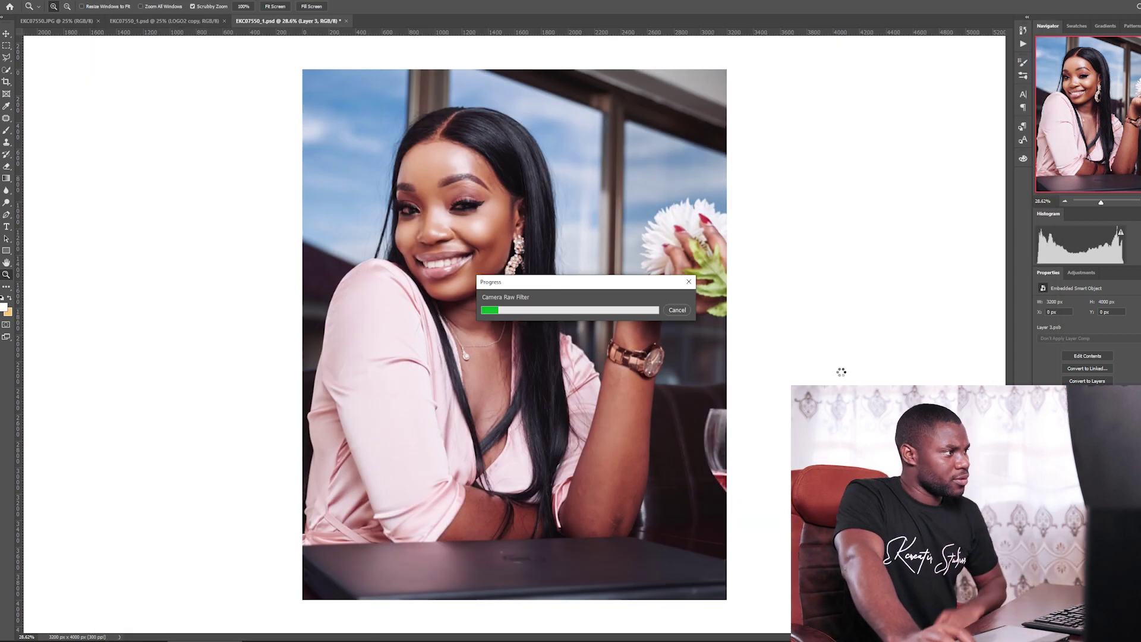